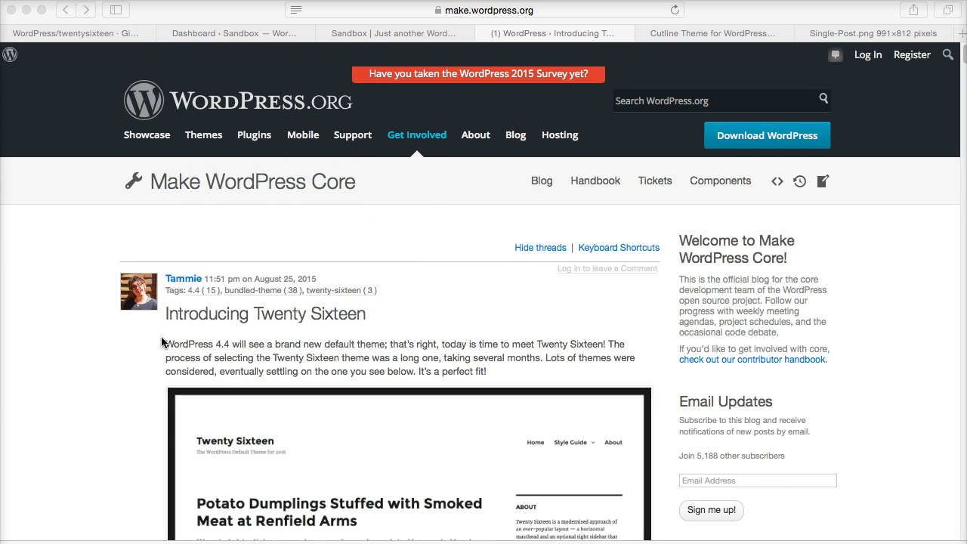
Look through the Twenty Sixteen announcement post and its theme screenshot down to the reader comments
scroll(241, 284, down, 9)
scroll(241, 287, up, 4)
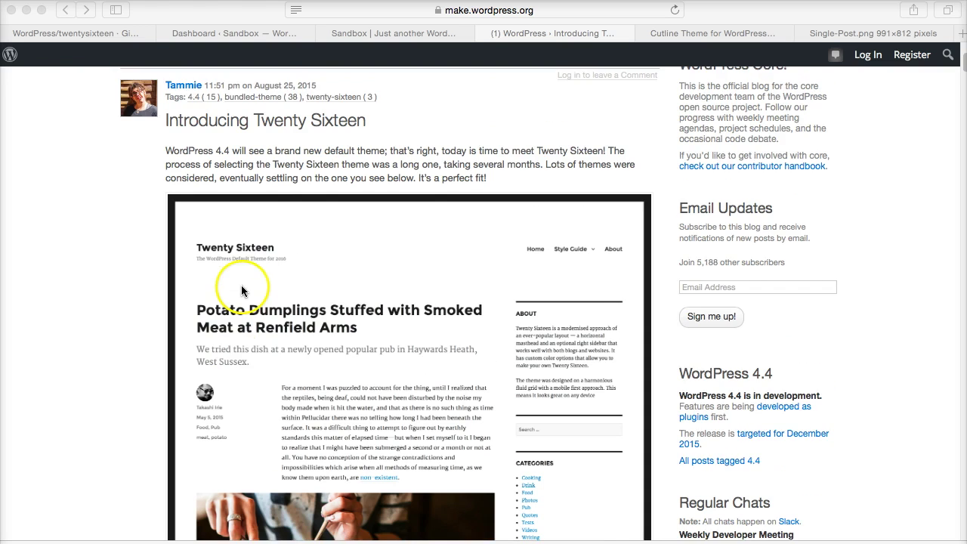
scroll(242, 290, down, 3)
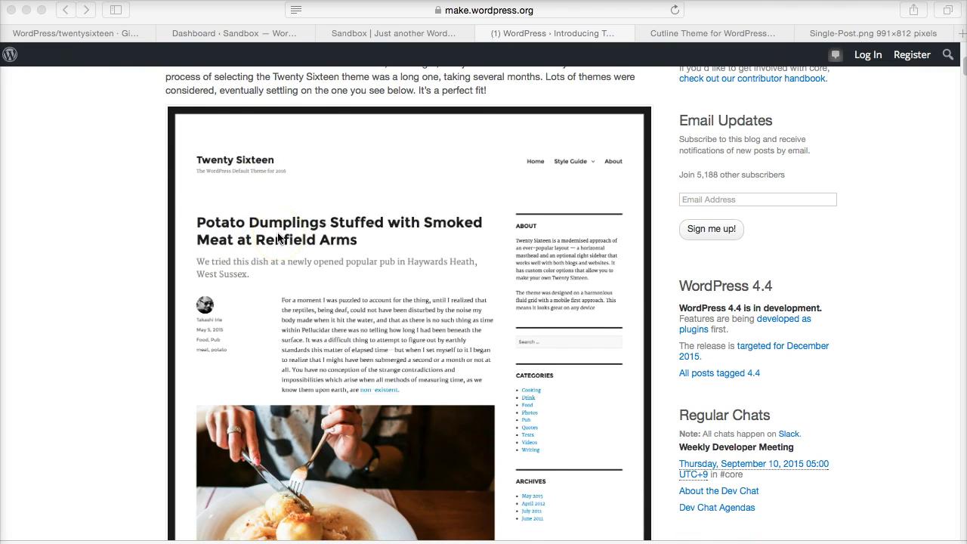
scroll(278, 238, down, 2)
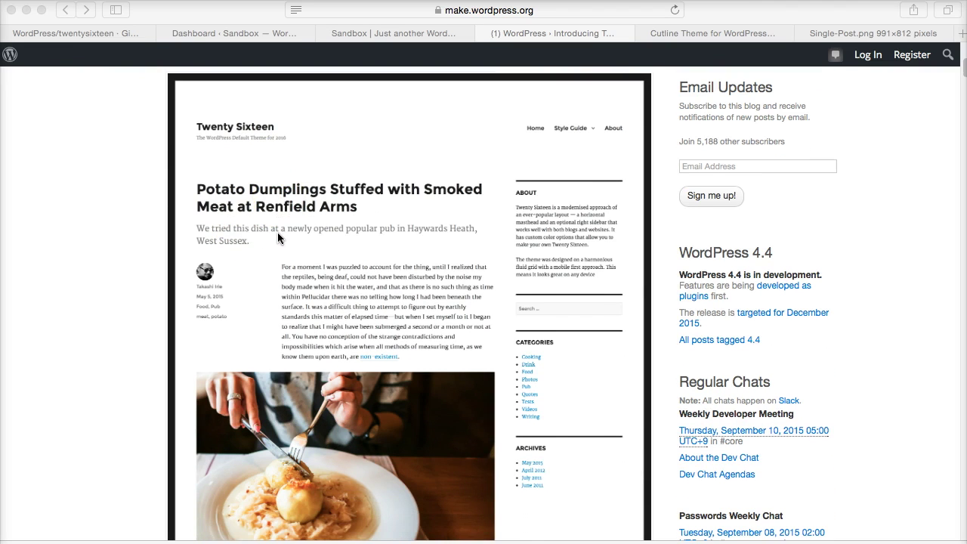
scroll(277, 238, down, 15)
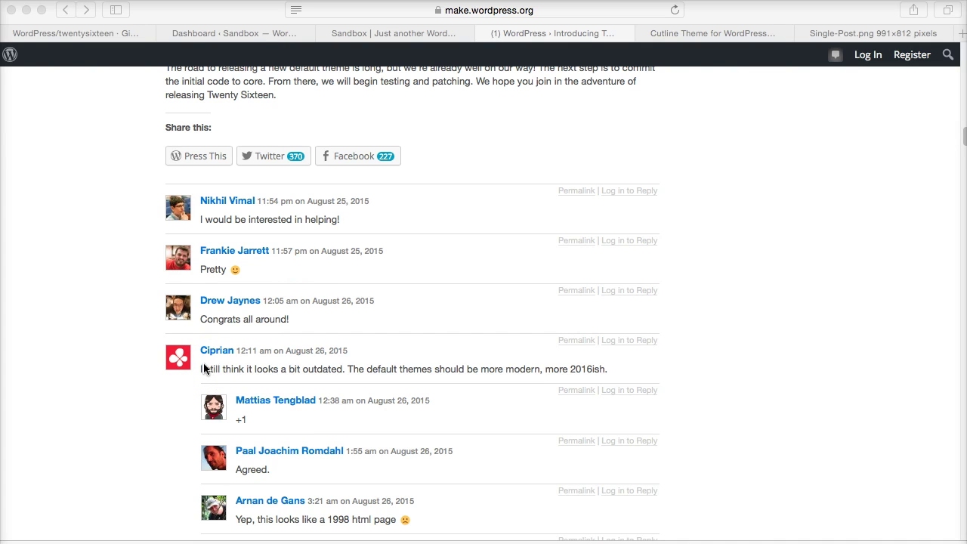
Highlight the comment calling the theme outdated, and the reply asking for links to more modern themes
drag(198, 367, 618, 378)
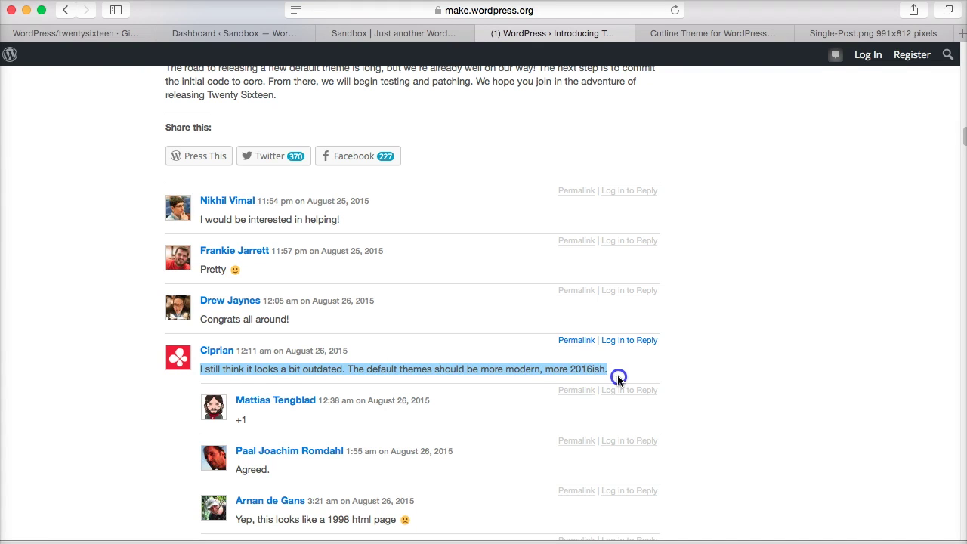
scroll(159, 374, down, 1)
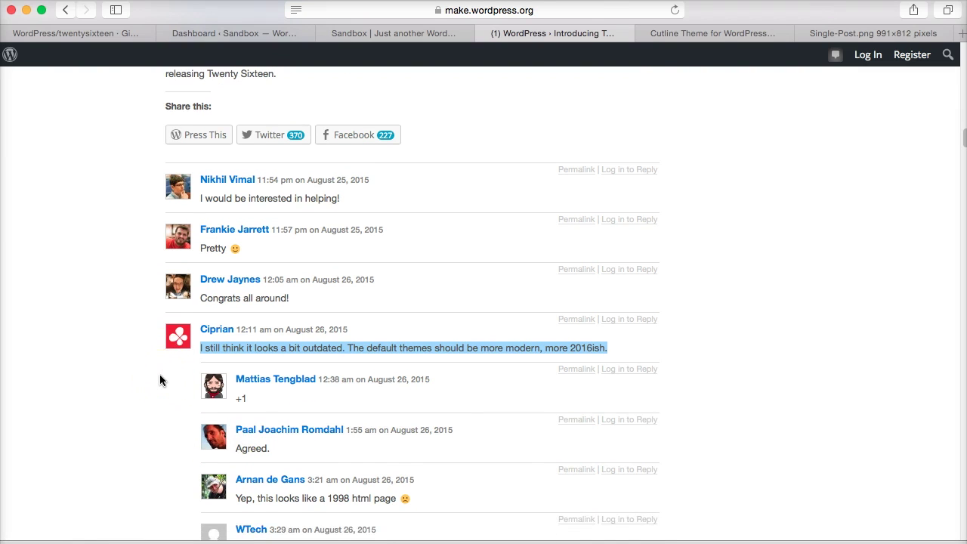
scroll(159, 374, down, 2)
scroll(159, 374, down, 3)
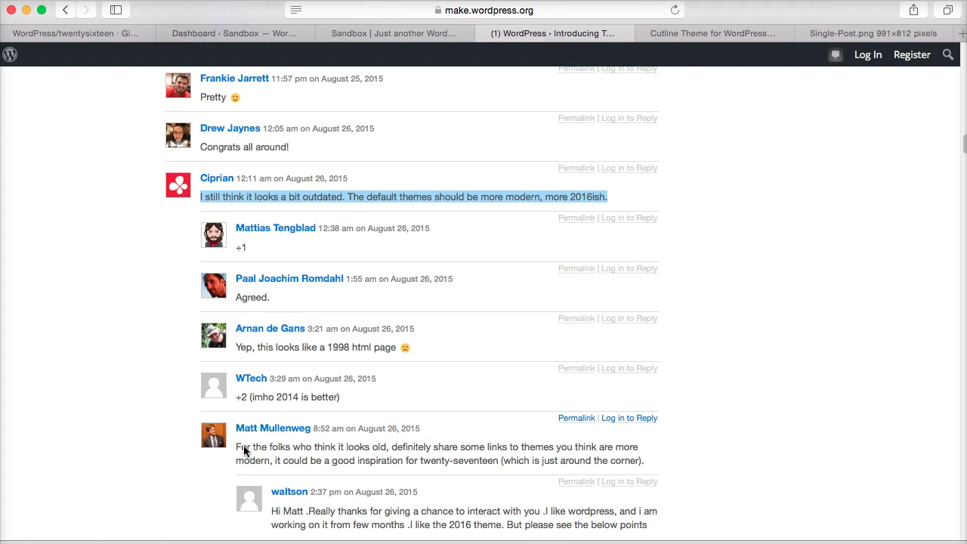
drag(236, 446, 641, 460)
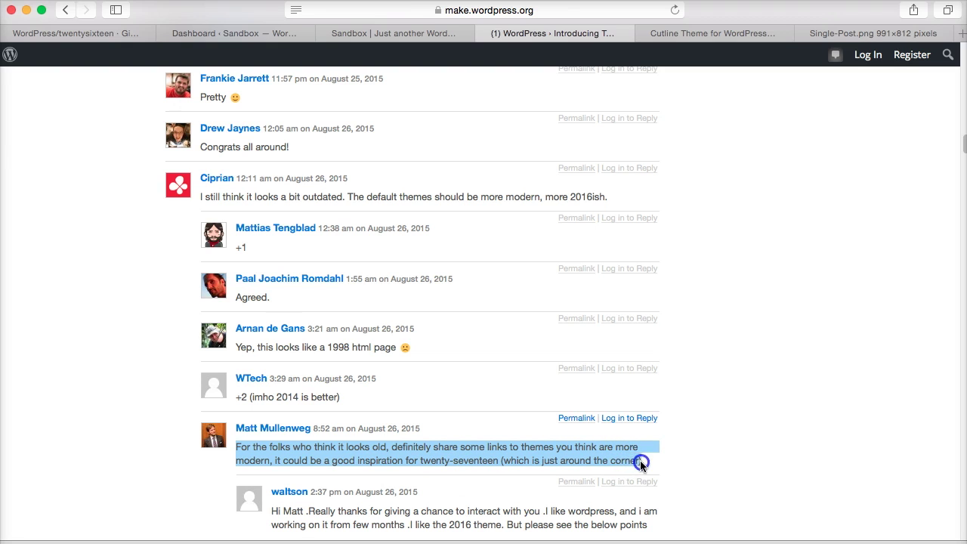
click(126, 337)
scroll(127, 337, up, 1)
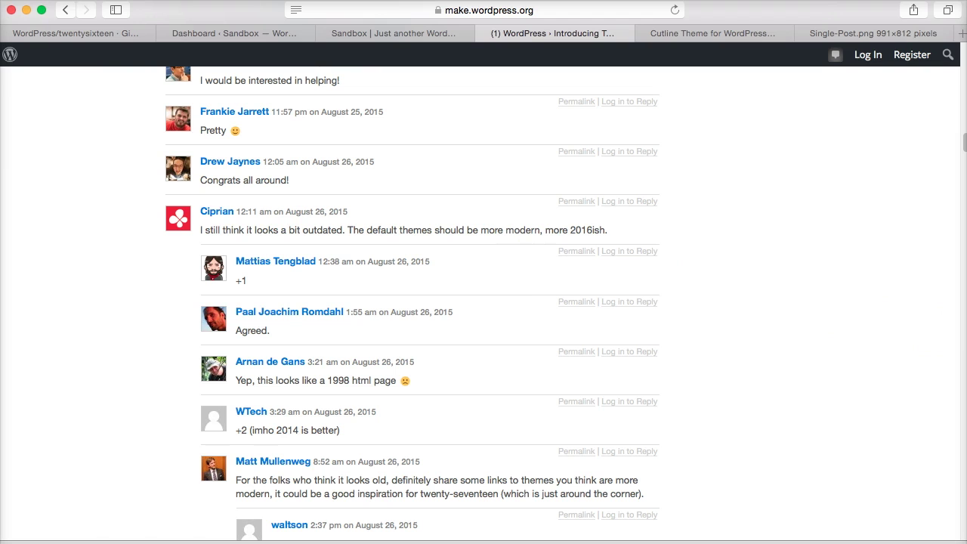
Bring up the "What should the default theme do?" notes and highlight the three goals listed under the heading one by one
drag(966, 405, 529, 129)
click(488, 198)
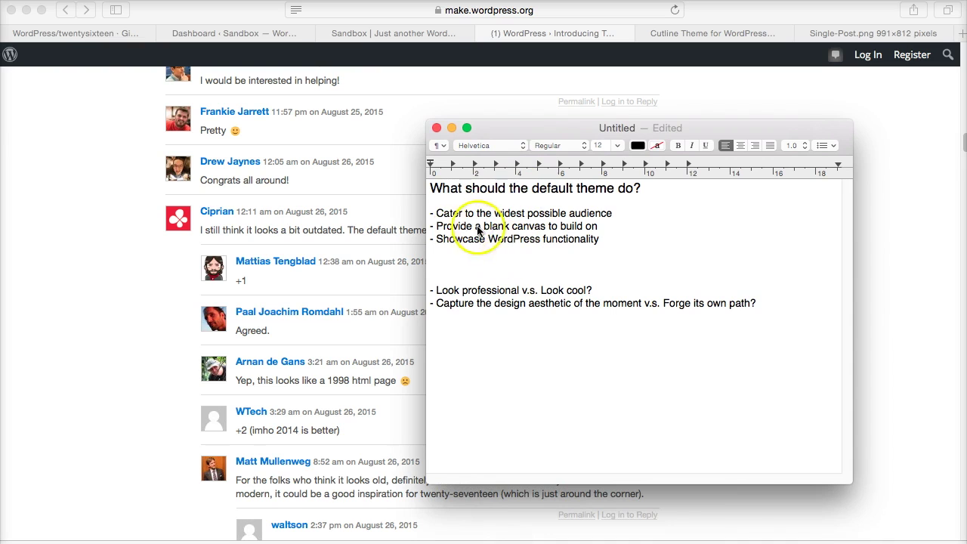
click(438, 213)
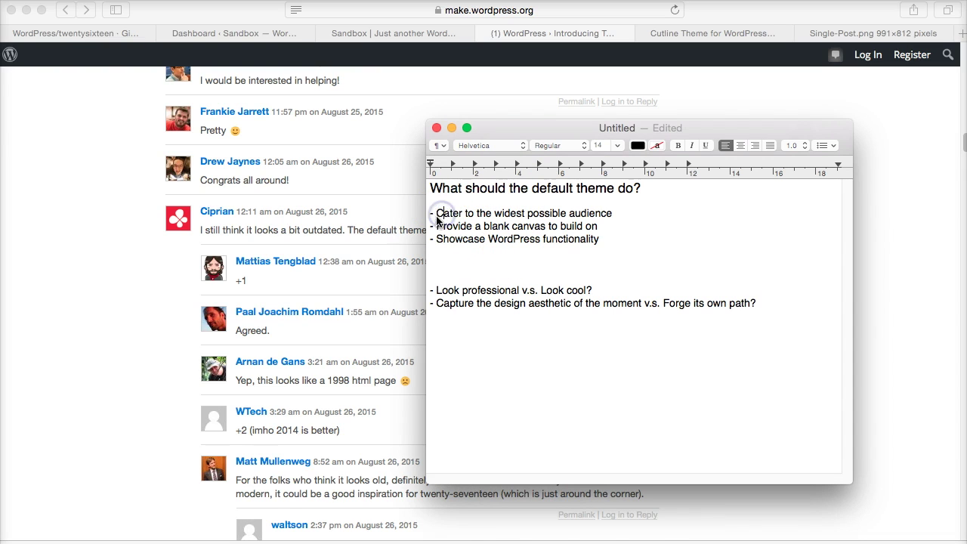
drag(437, 214, 662, 214)
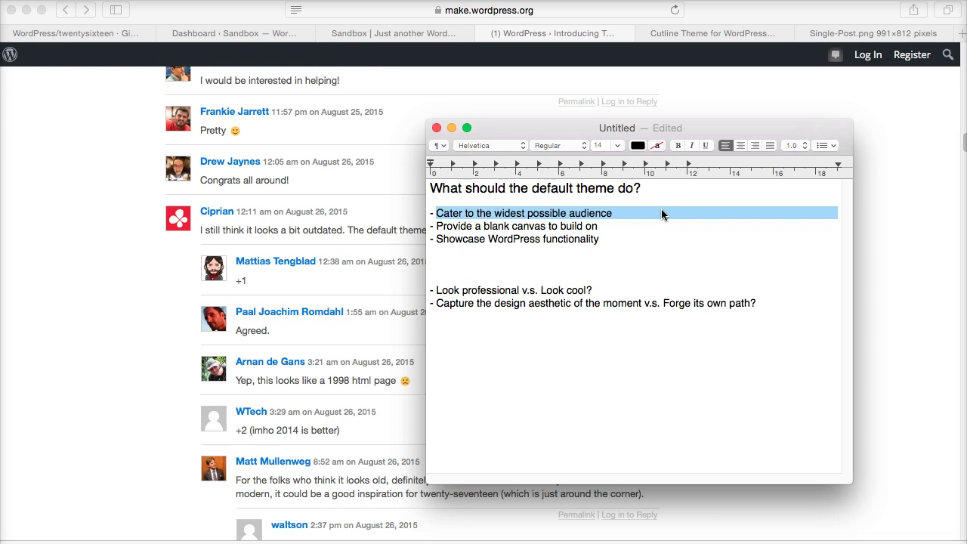
click(567, 286)
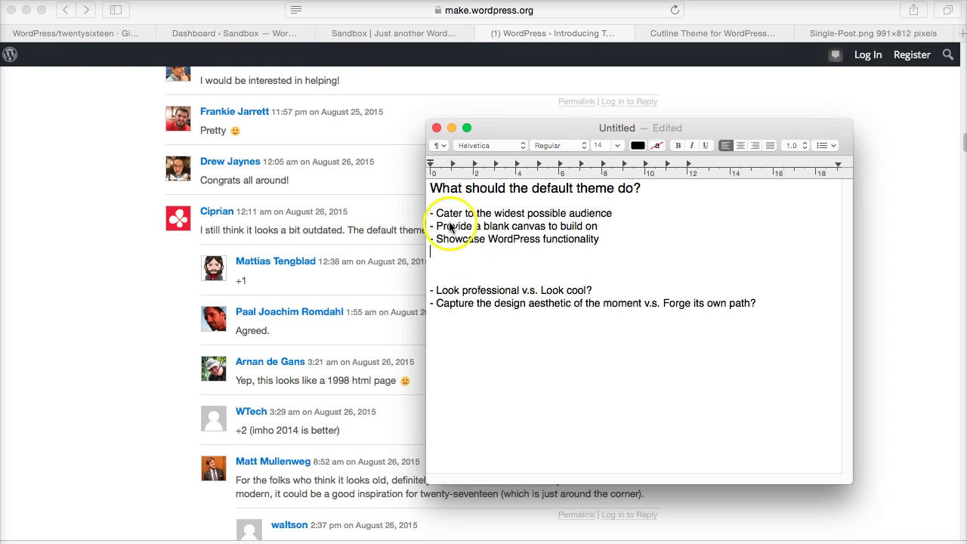
drag(437, 228, 599, 226)
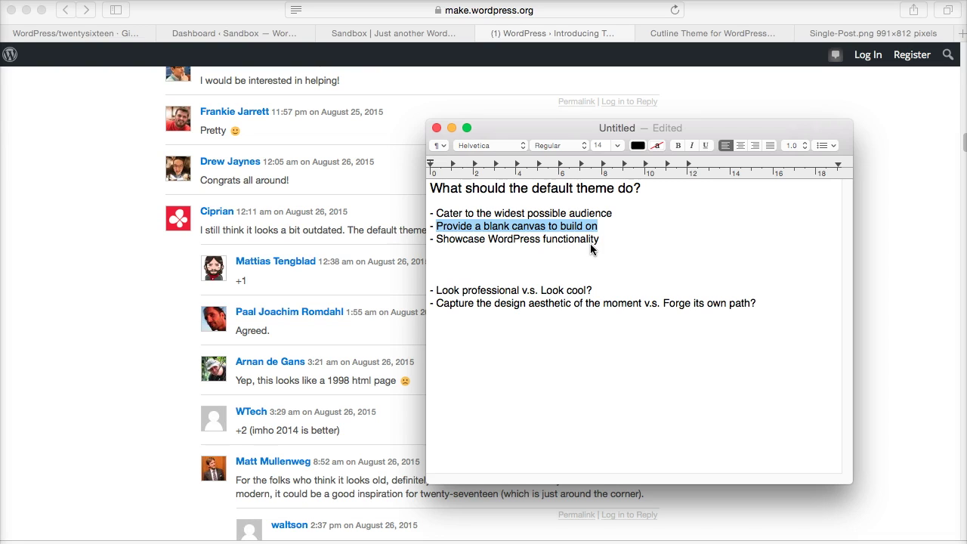
click(457, 233)
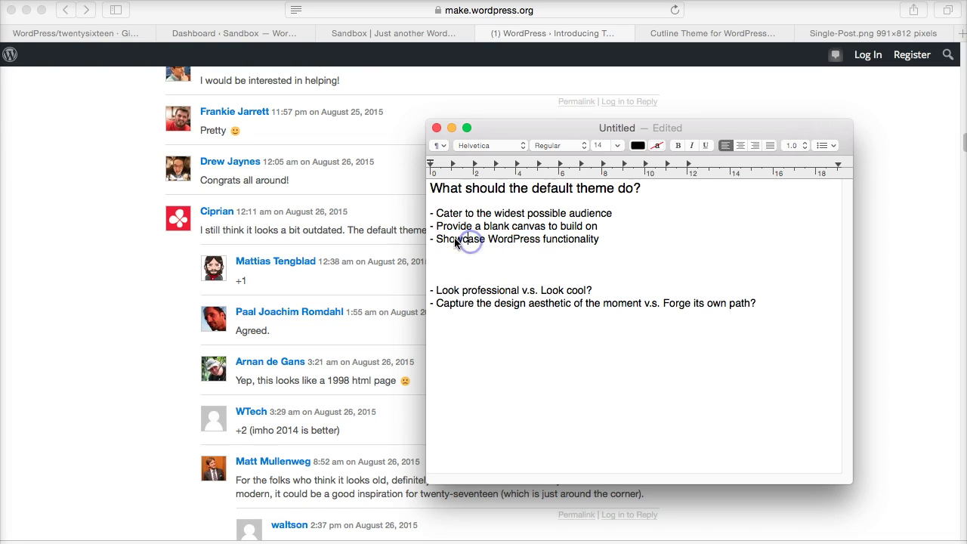
drag(442, 240, 604, 240)
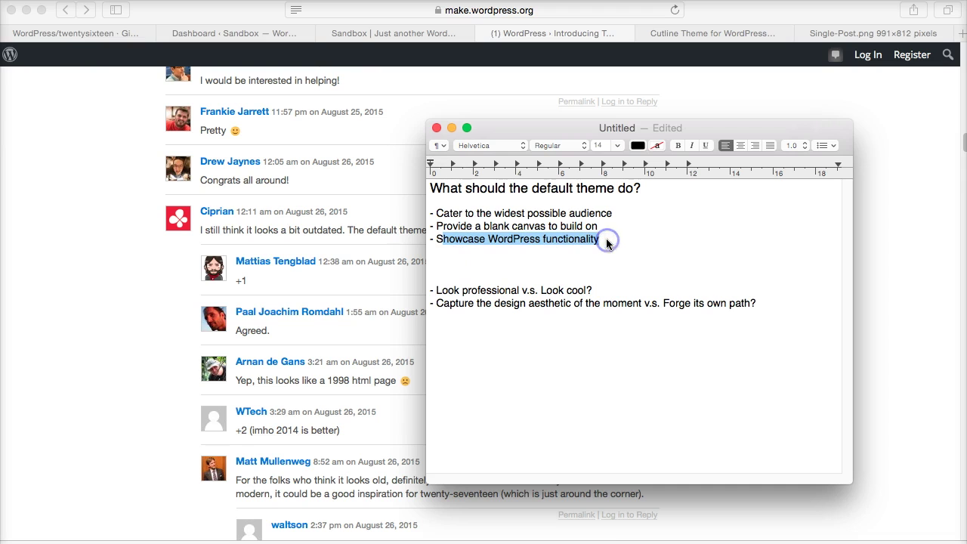
Return to the post's comments and highlight the "Reminds me of 2012" remark and the complaint about a boring old-school blog layout
click(232, 333)
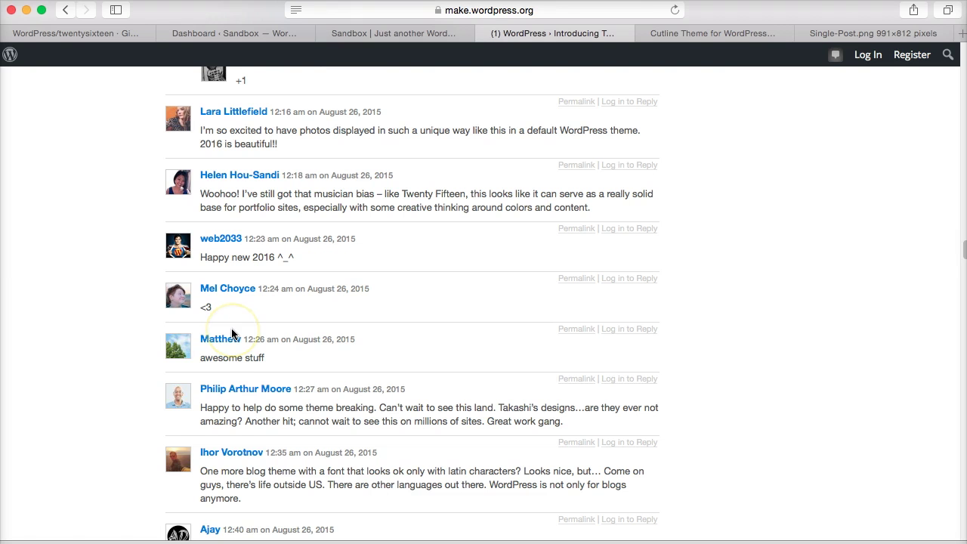
scroll(231, 333, up, 5)
drag(256, 206, 356, 214)
scroll(113, 358, down, 10)
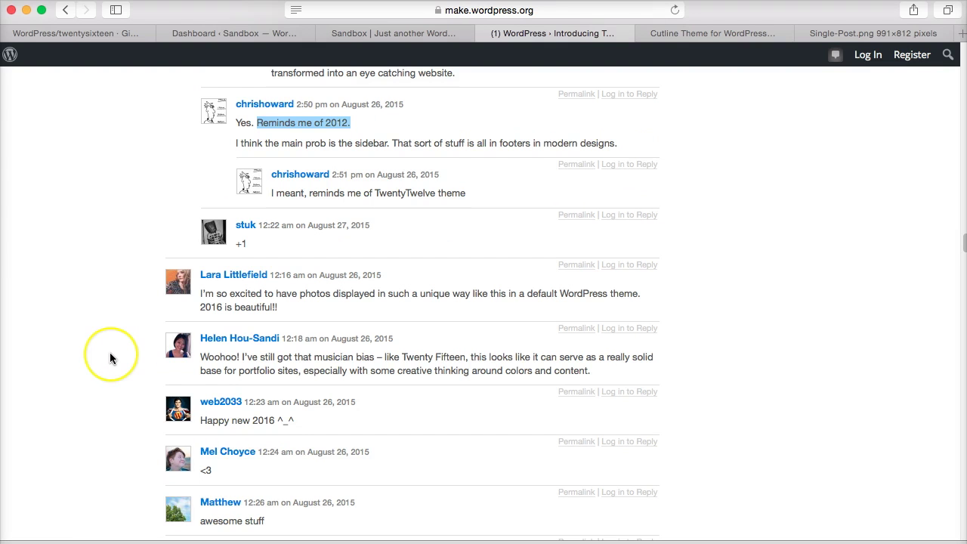
click(195, 297)
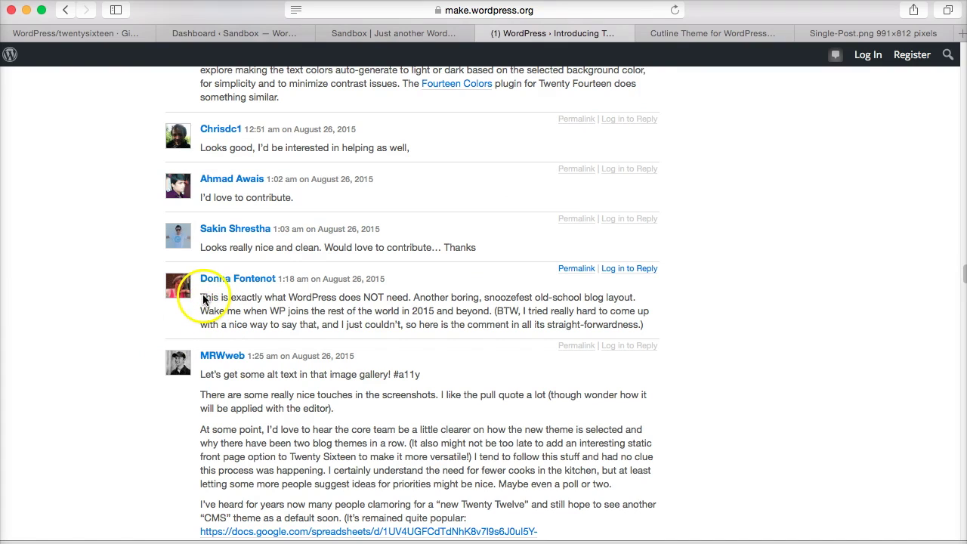
drag(204, 299, 448, 325)
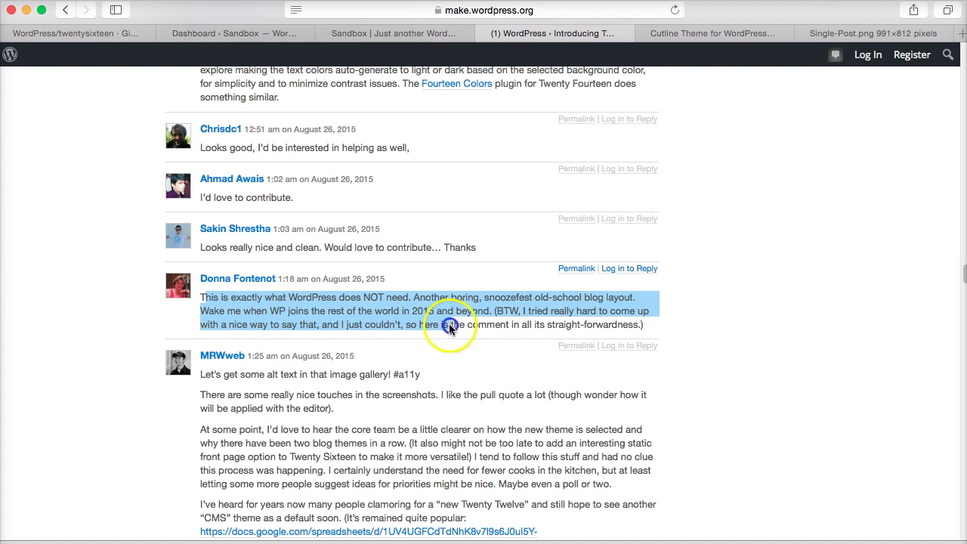
click(277, 314)
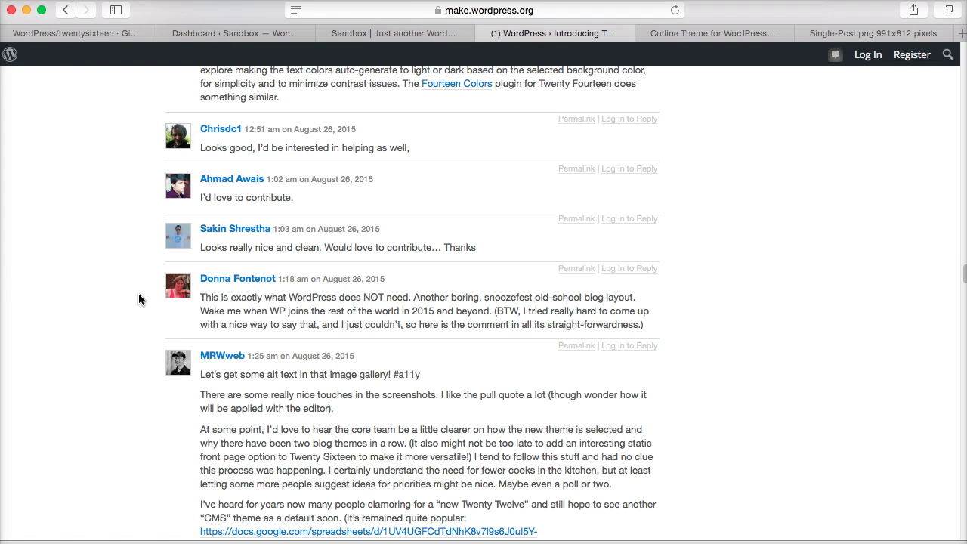
Review the Twenty Sixteen screenshot in the post and examine the header, content and sidebar layout of the Cutline theme site
scroll(139, 299, up, 20)
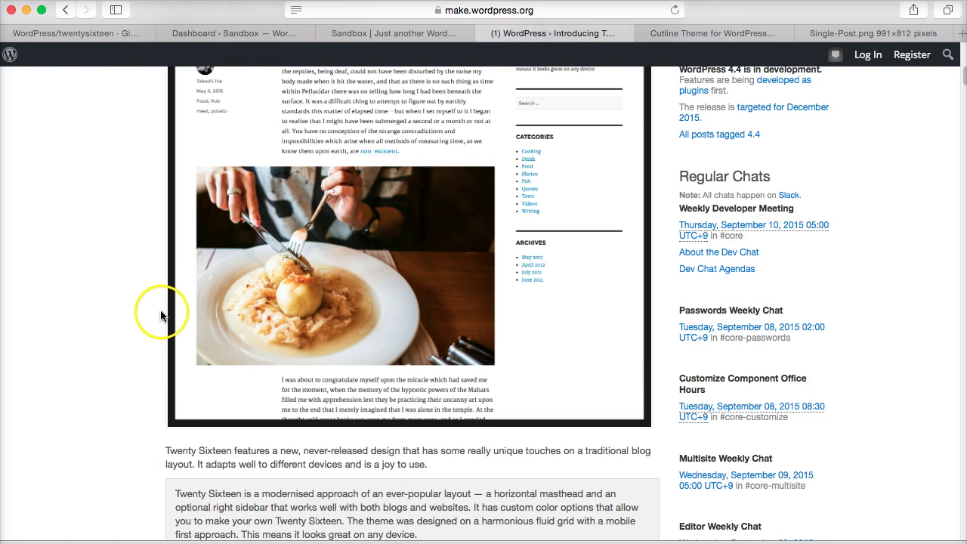
scroll(159, 314, up, 3)
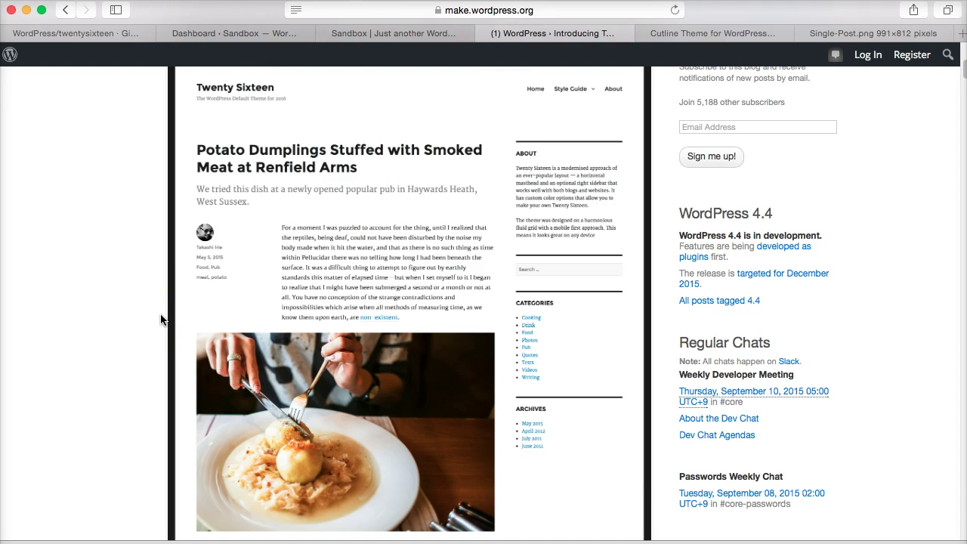
key(ctrl+Tab)
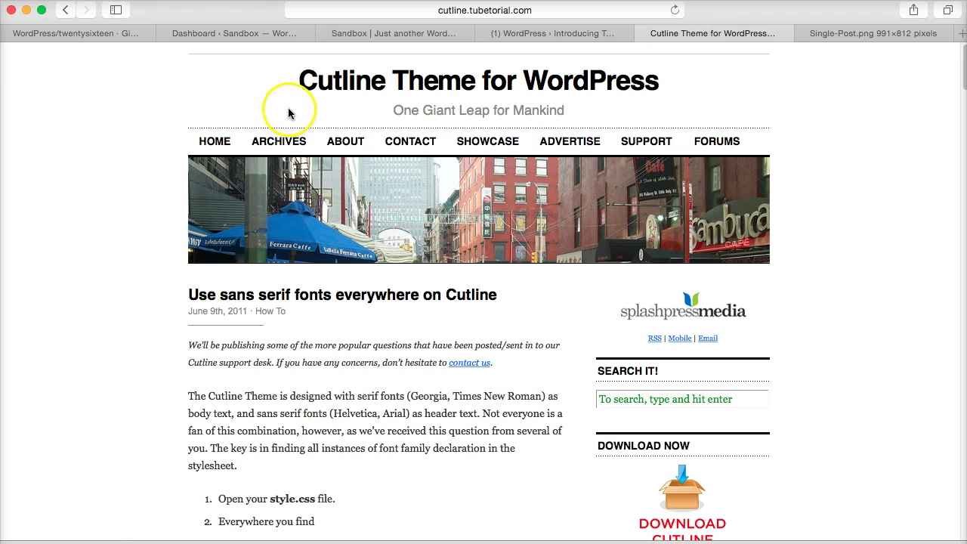
scroll(288, 107, down, 2)
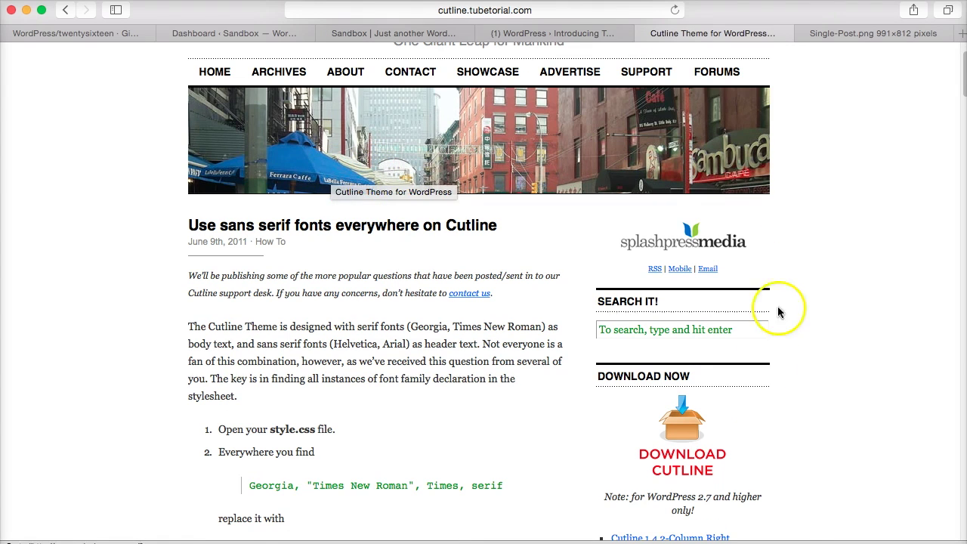
scroll(338, 200, up, 2)
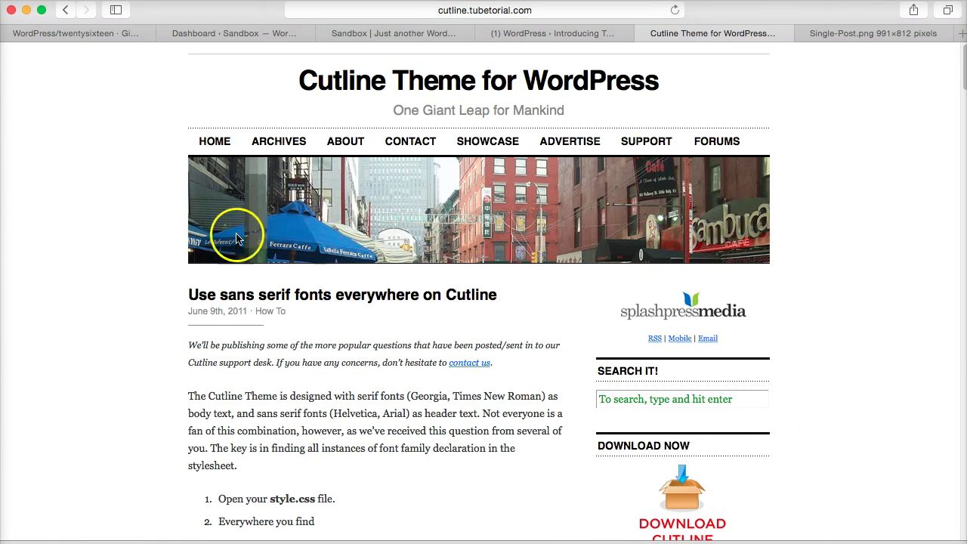
scroll(227, 259, down, 10)
scroll(227, 255, up, 10)
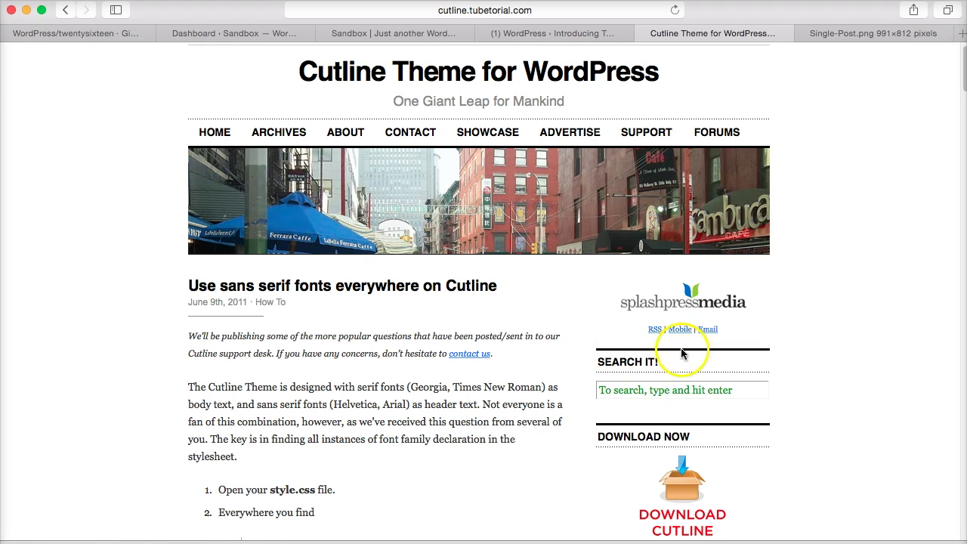
scroll(483, 189, up, 1)
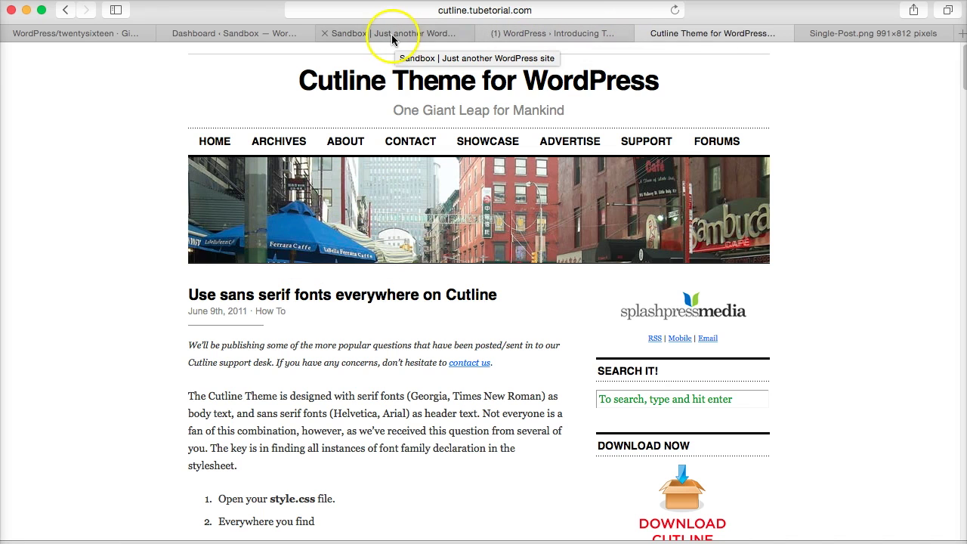
Compare the Twenty Sixteen screenshot with the Cutline theme page again, and open the Single-Post.png image
click(544, 33)
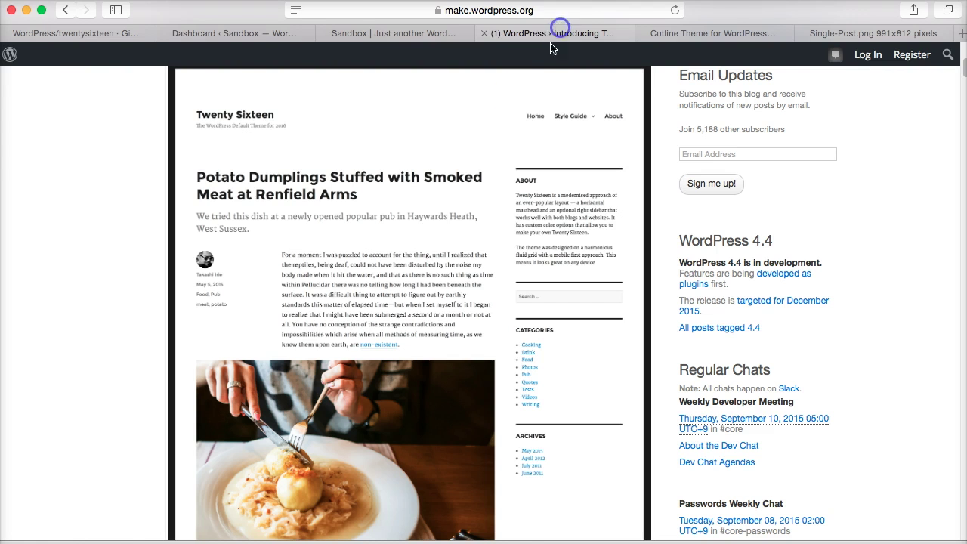
scroll(383, 219, up, 1)
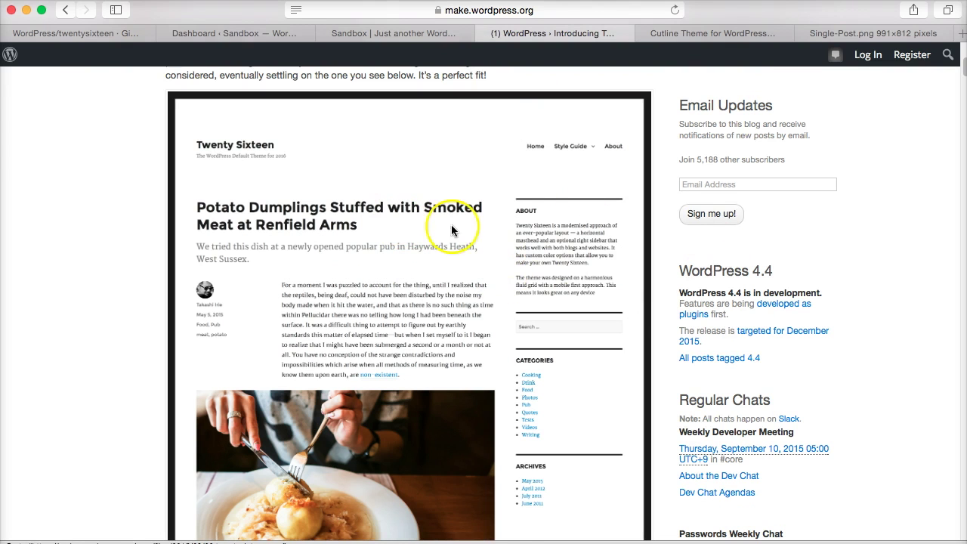
click(719, 33)
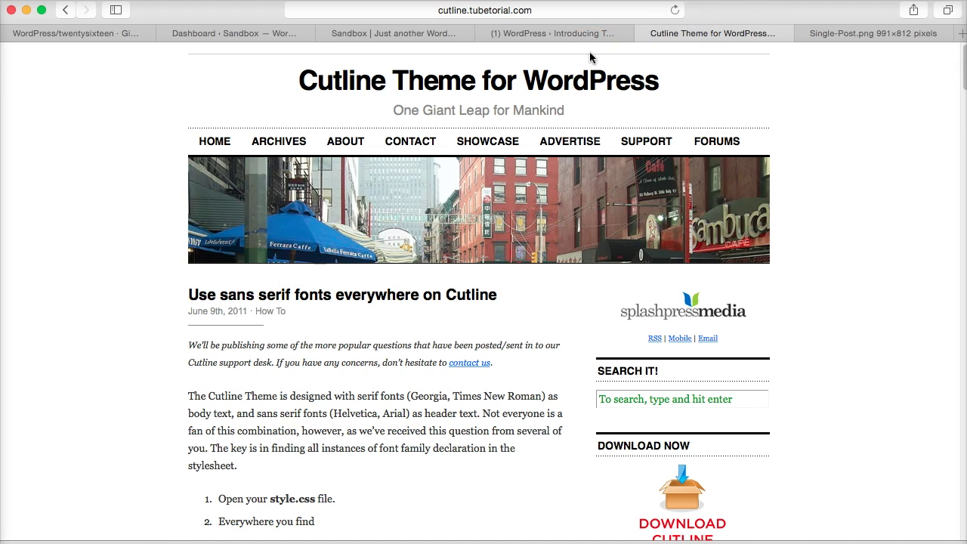
click(865, 33)
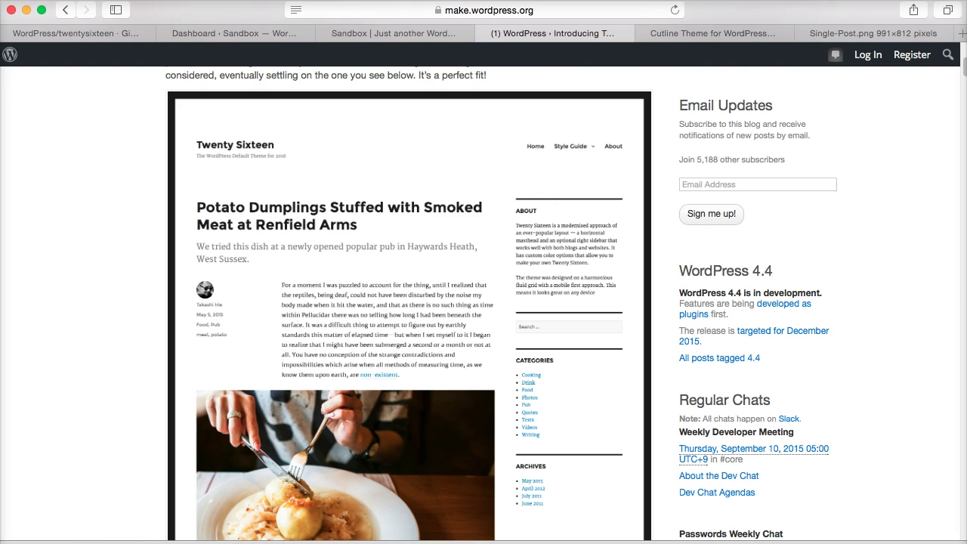
Show the WordPress/twentysixteen repository on GitHub and locate its ZIP download option
drag(959, 150, 799, 151)
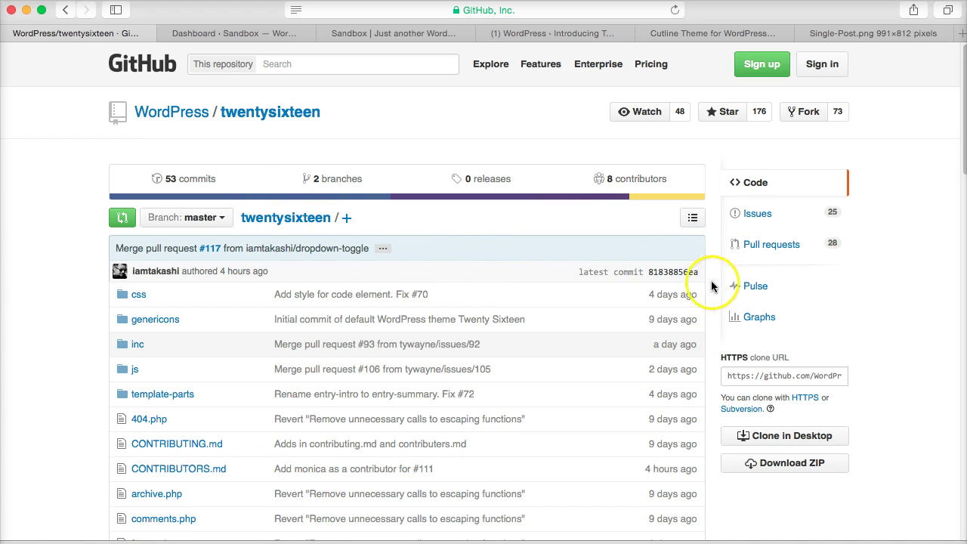
scroll(858, 297, down, 1)
scroll(858, 297, down, 3)
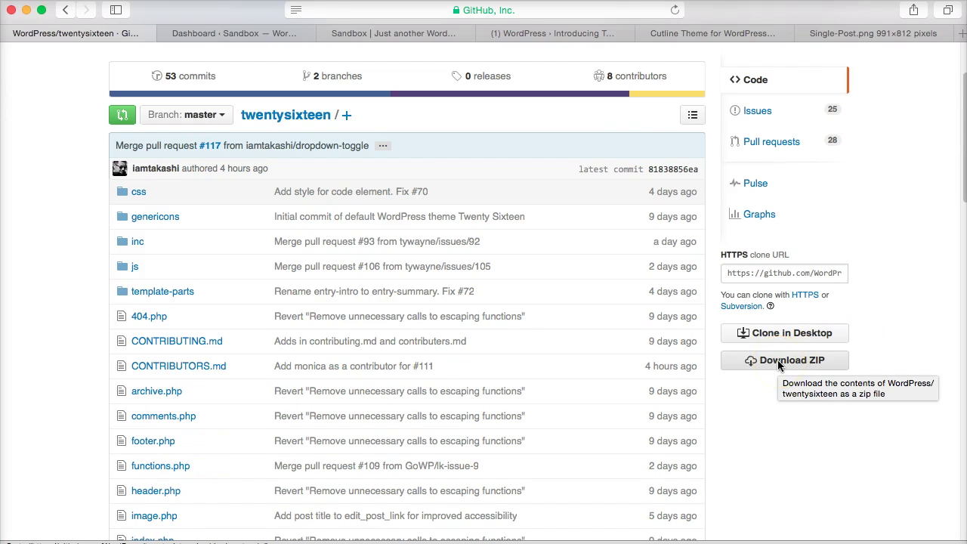
scroll(551, 197, up, 5)
Switch to the Sandbox site's WordPress dashboard
click(337, 34)
click(227, 33)
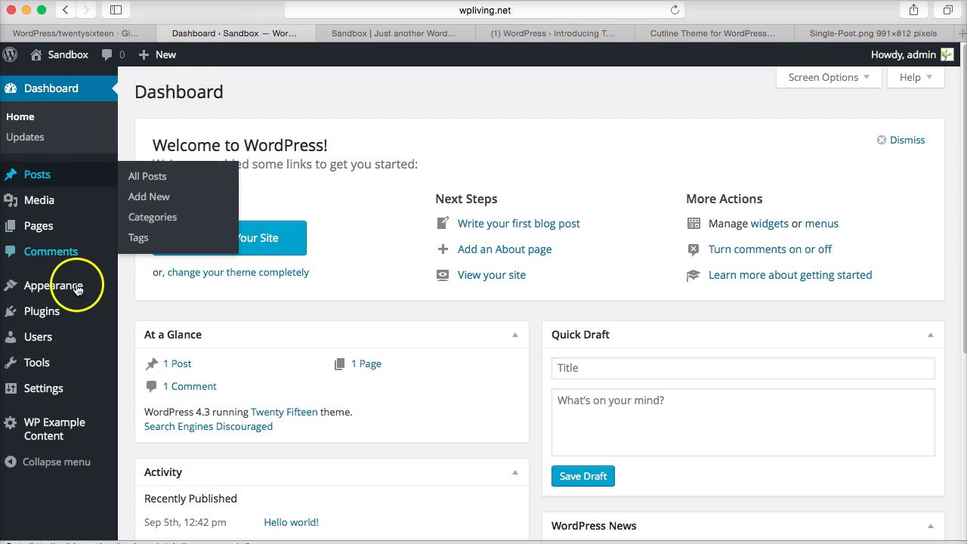
mouse_move(68, 287)
click(163, 291)
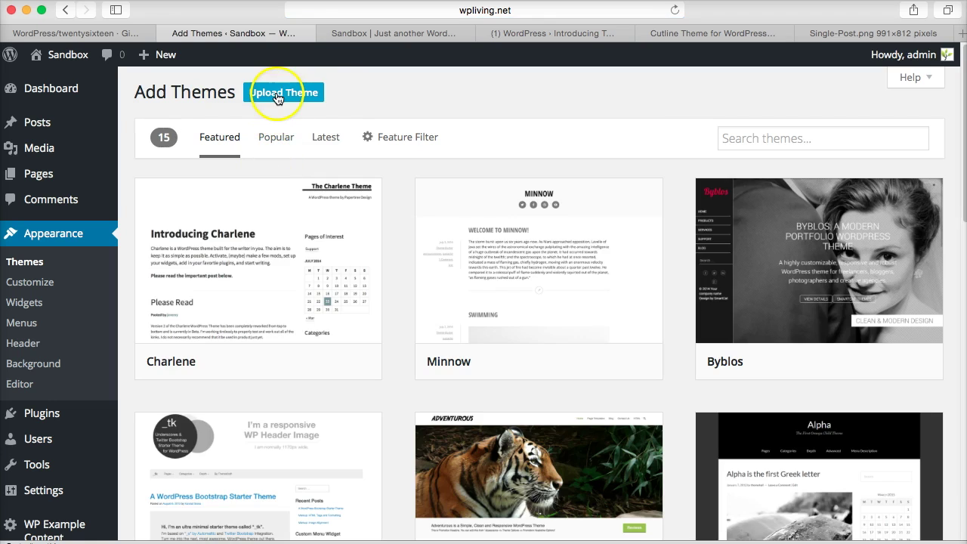
click(277, 93)
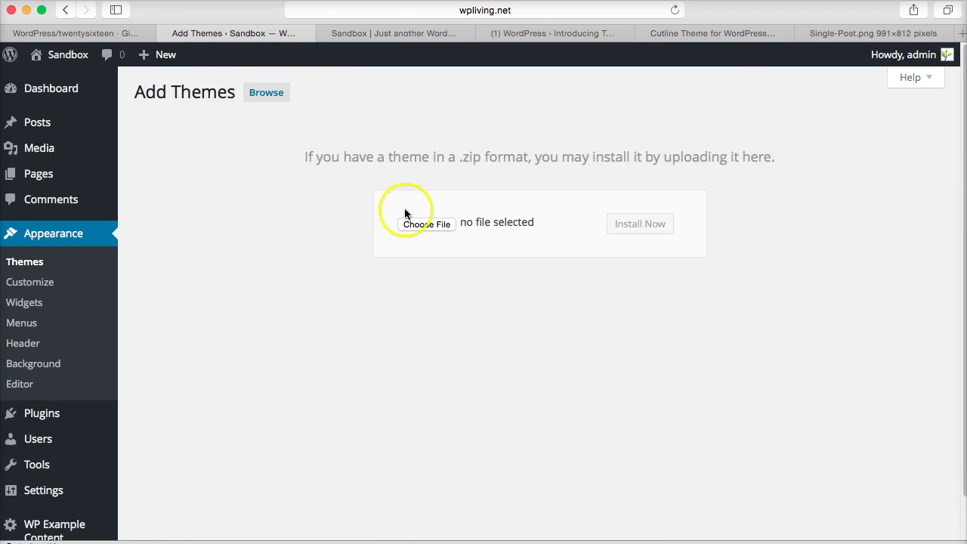
click(420, 222)
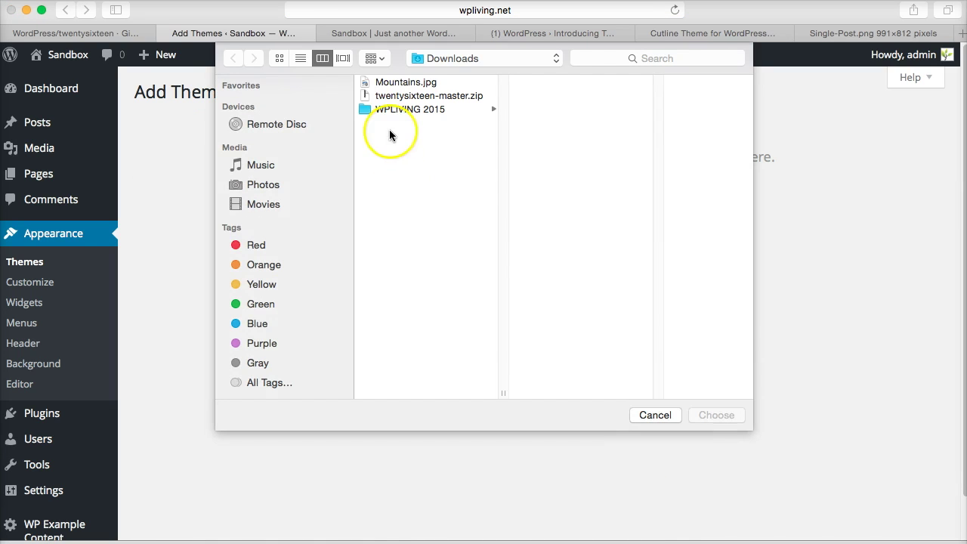
click(390, 97)
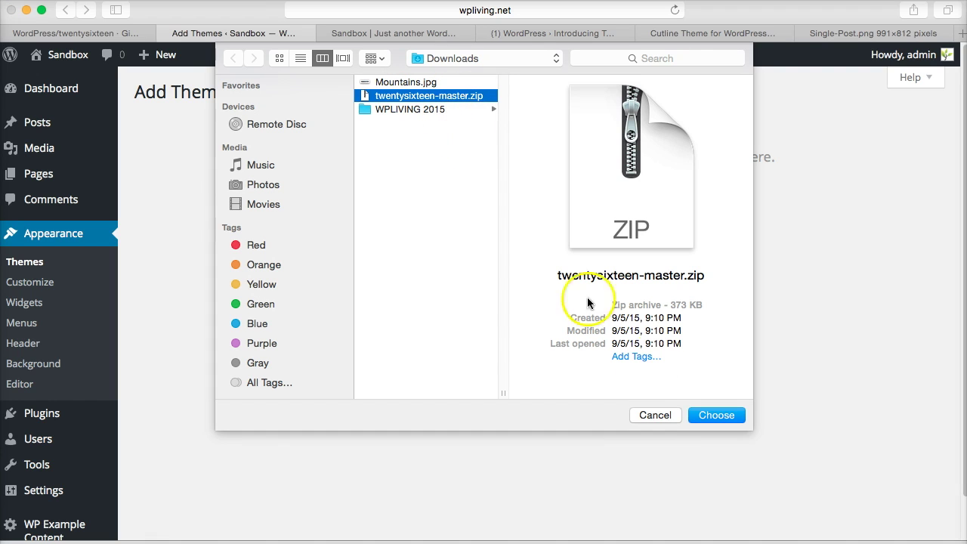
click(665, 416)
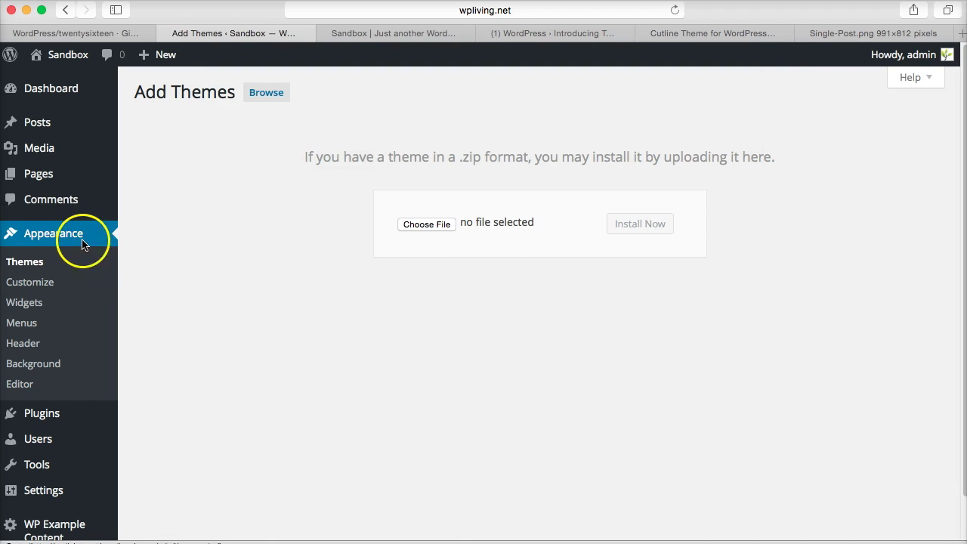
Activate the installed Twenty Sixteen theme and reload the Sandbox site's front page to view it
click(71, 236)
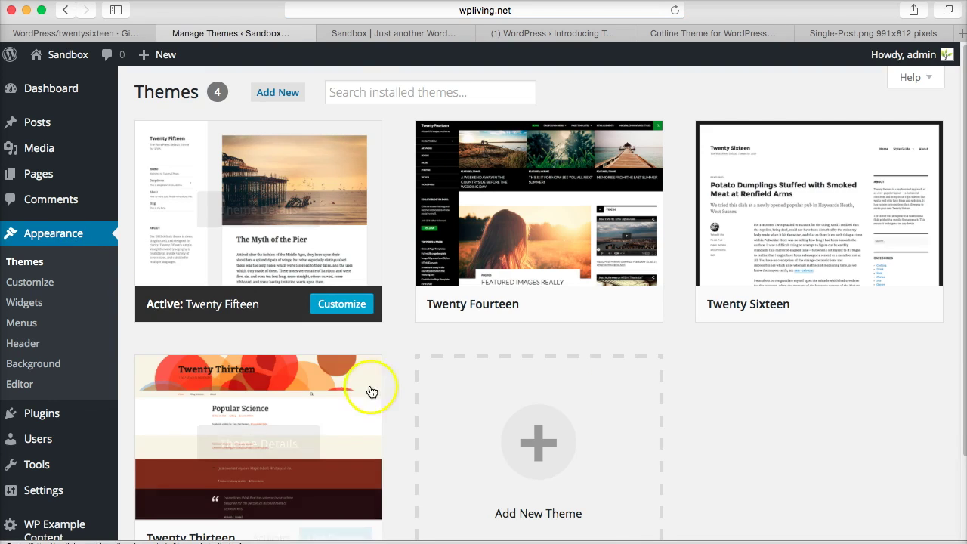
mouse_move(792, 232)
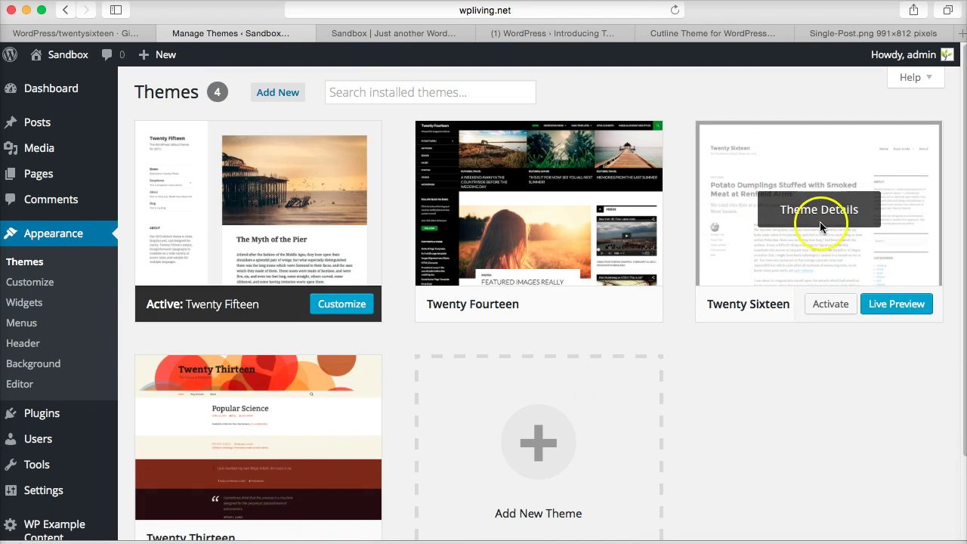
click(819, 306)
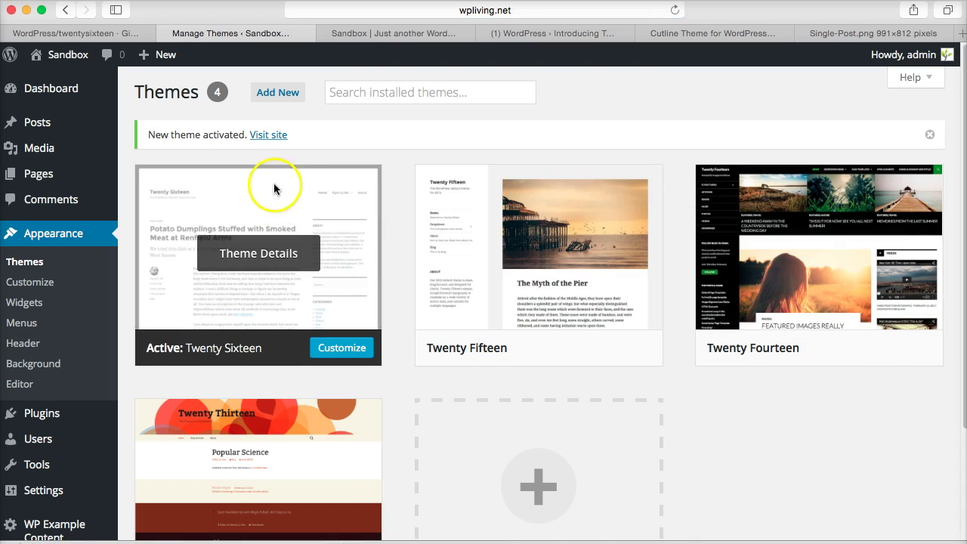
click(352, 33)
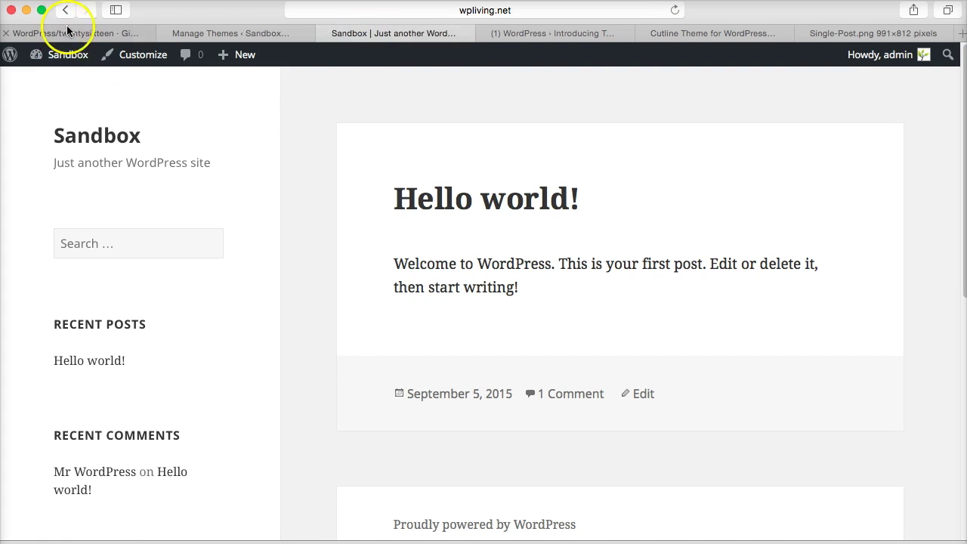
click(98, 133)
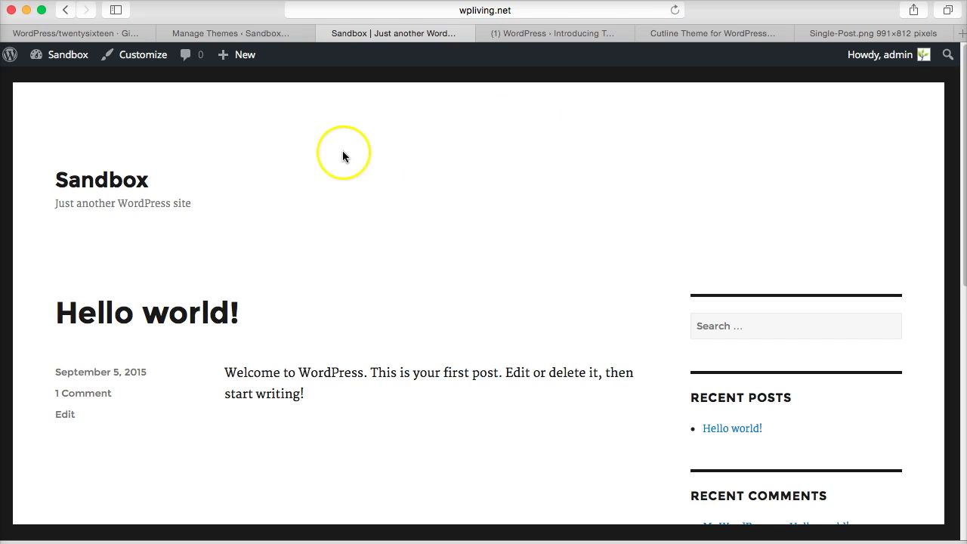
Locate WP Example Content among the installed plugins and use it to add its bundle of sample posts
click(263, 38)
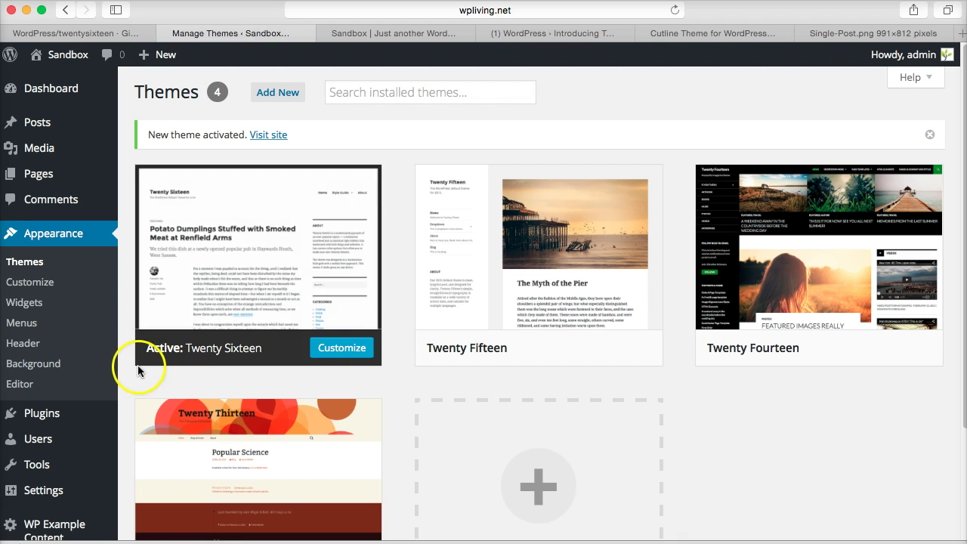
mouse_move(53, 425)
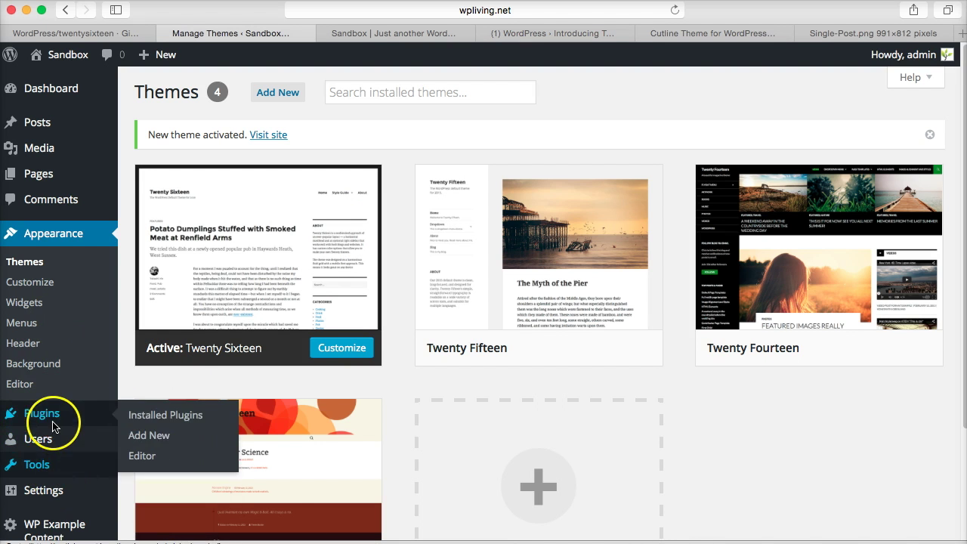
click(144, 415)
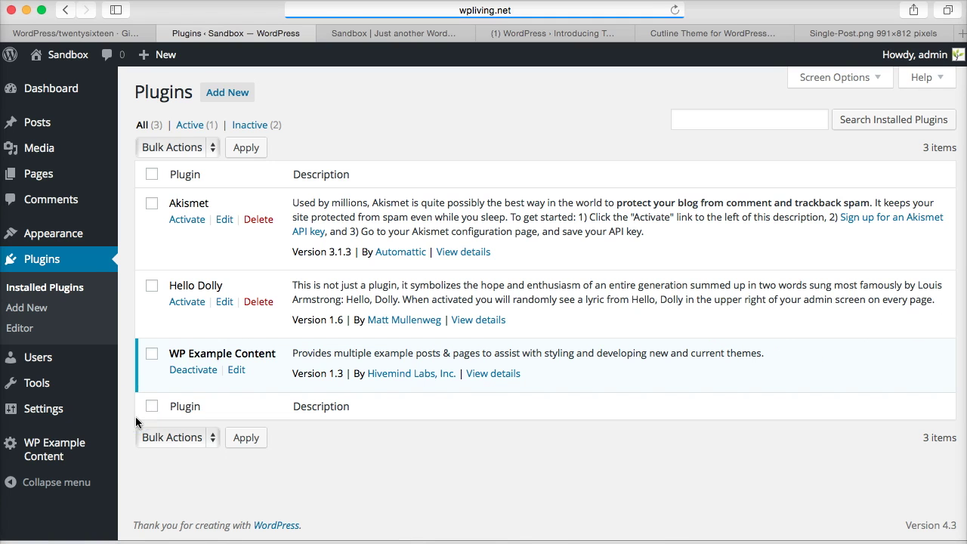
drag(166, 354, 274, 354)
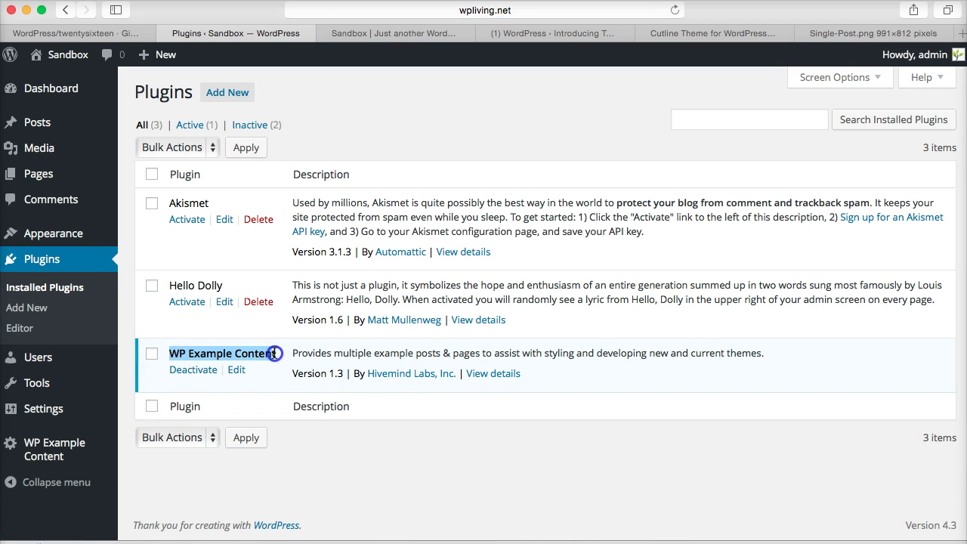
click(43, 451)
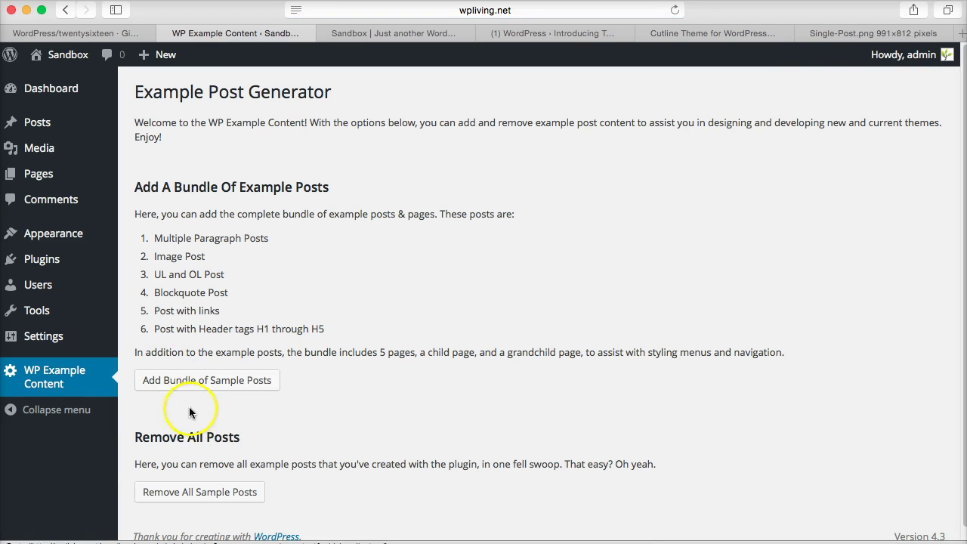
click(189, 380)
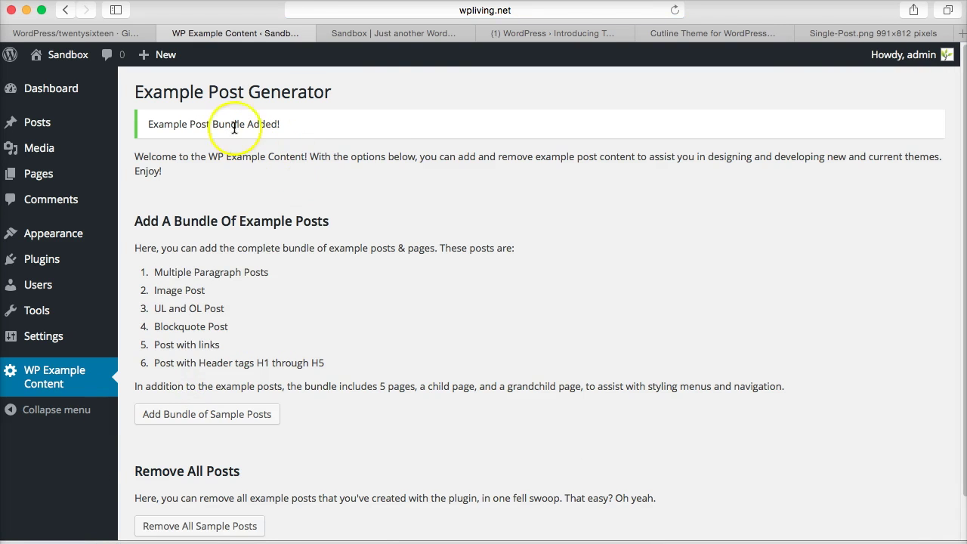
Reload the Sandbox front page and examine how the sample posts and sidebar look in the Twenty Sixteen theme
click(412, 34)
click(67, 54)
scroll(388, 337, down, 15)
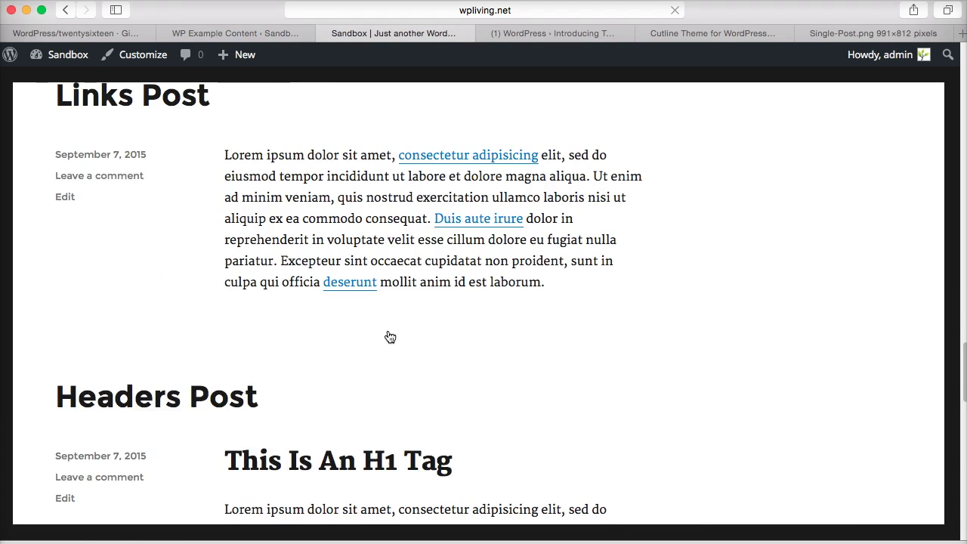
scroll(387, 330, up, 20)
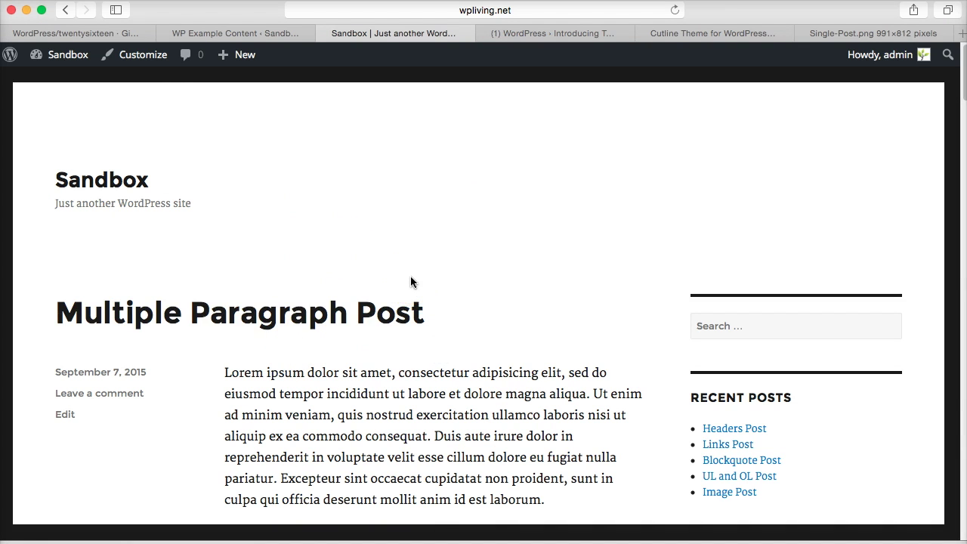
scroll(410, 277, down, 10)
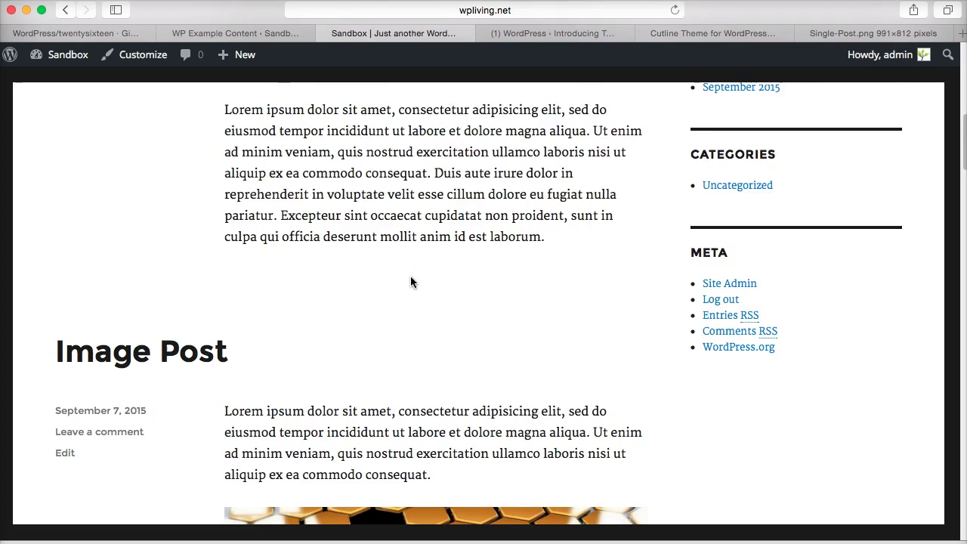
scroll(410, 281, down, 10)
scroll(410, 281, up, 20)
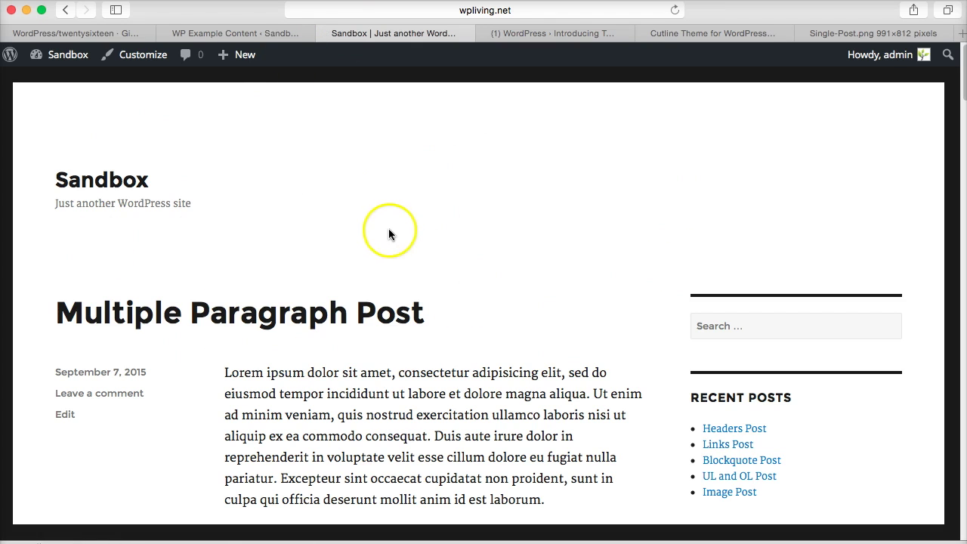
Open the Colors settings in the theme customizer and set the site's background color to blue #1e73be
click(243, 33)
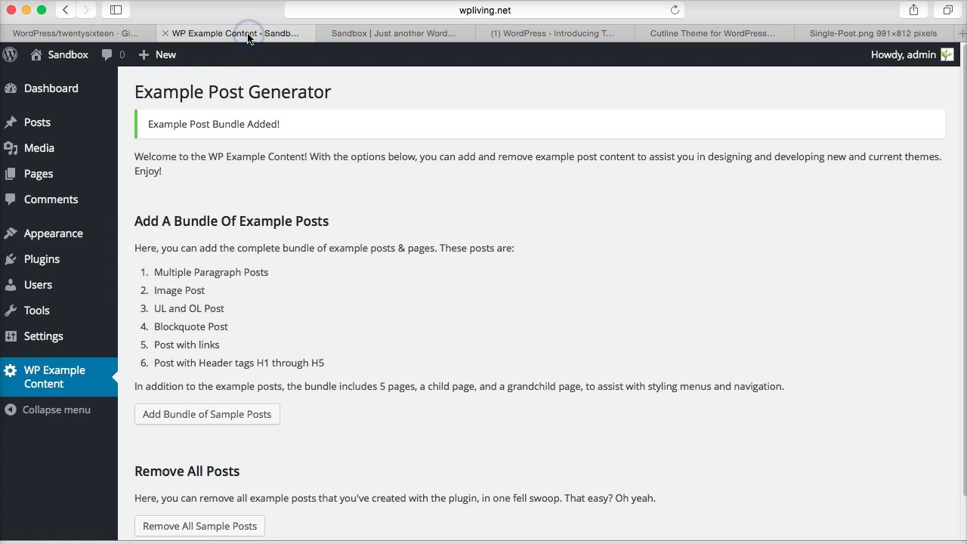
mouse_move(48, 233)
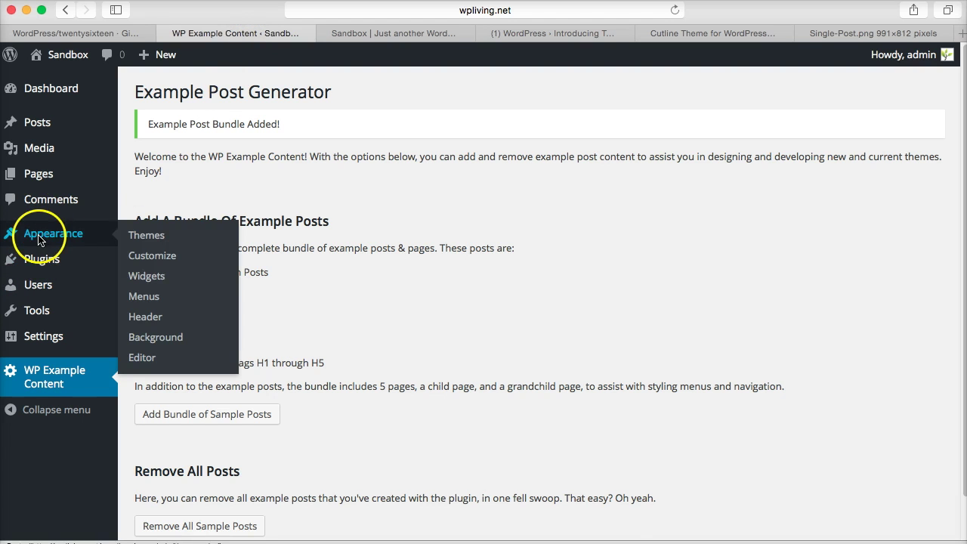
click(159, 257)
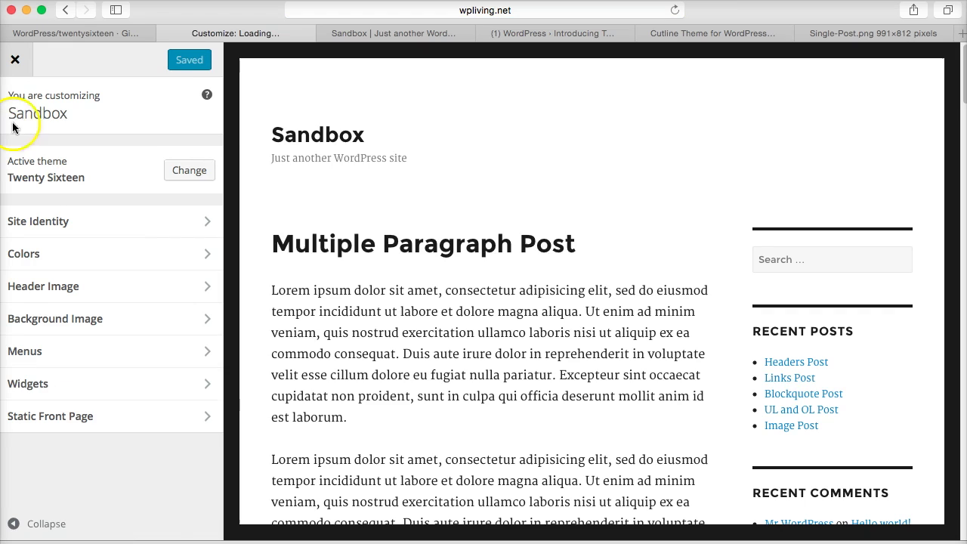
click(45, 249)
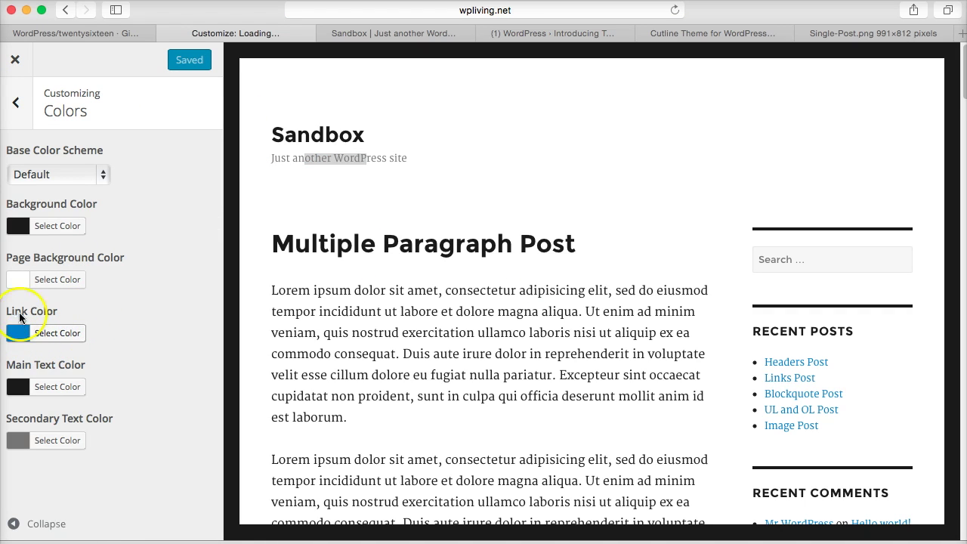
click(31, 225)
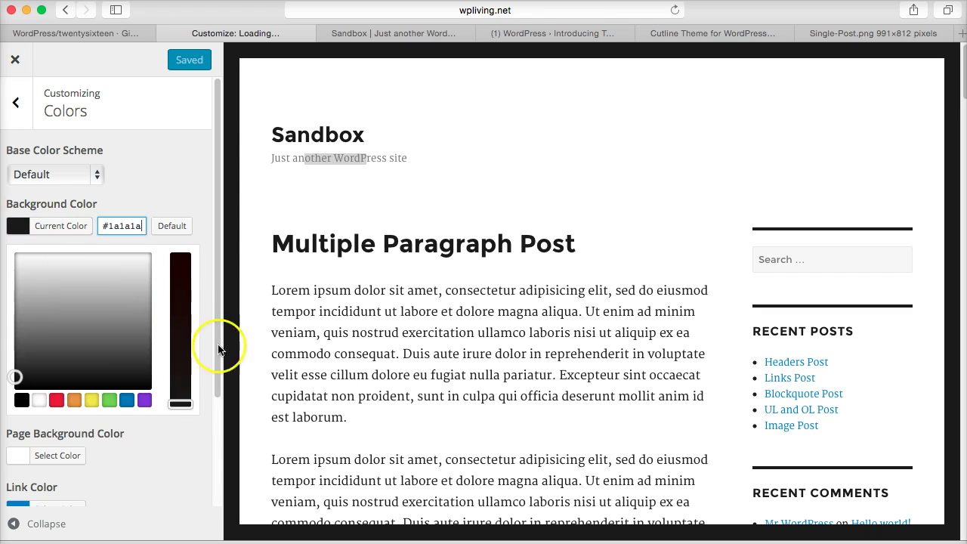
click(126, 400)
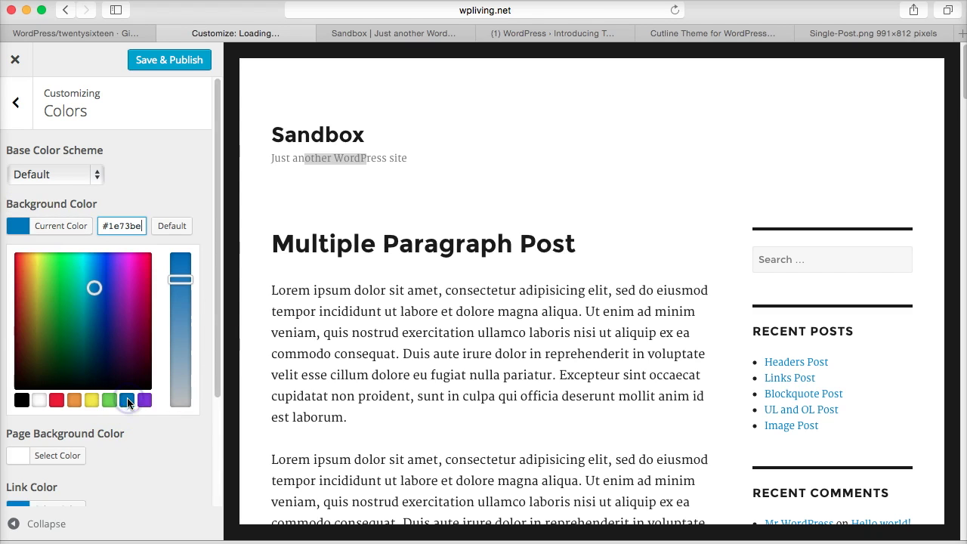
click(170, 194)
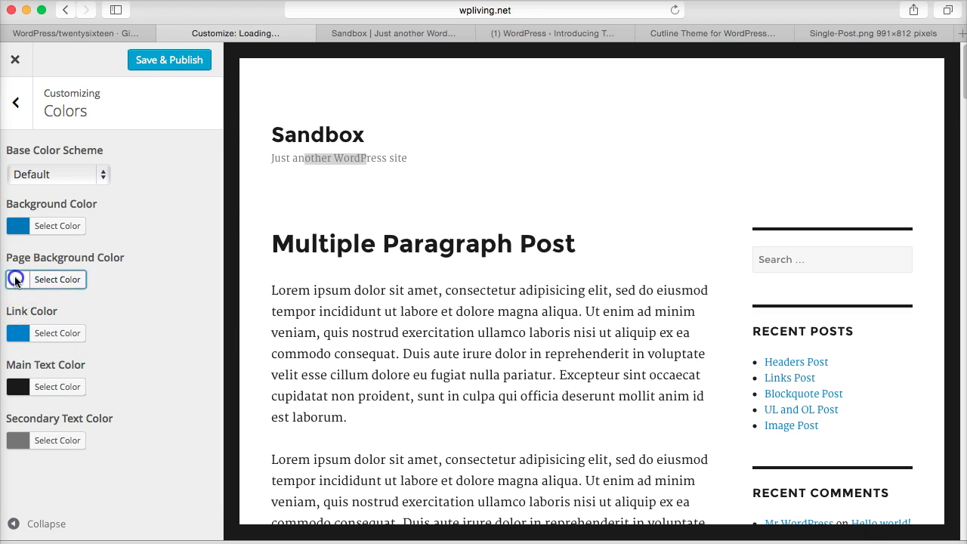
Set the page background color to light gray and publish the color changes to the Sandbox site
click(16, 279)
drag(24, 312, 17, 319)
click(127, 196)
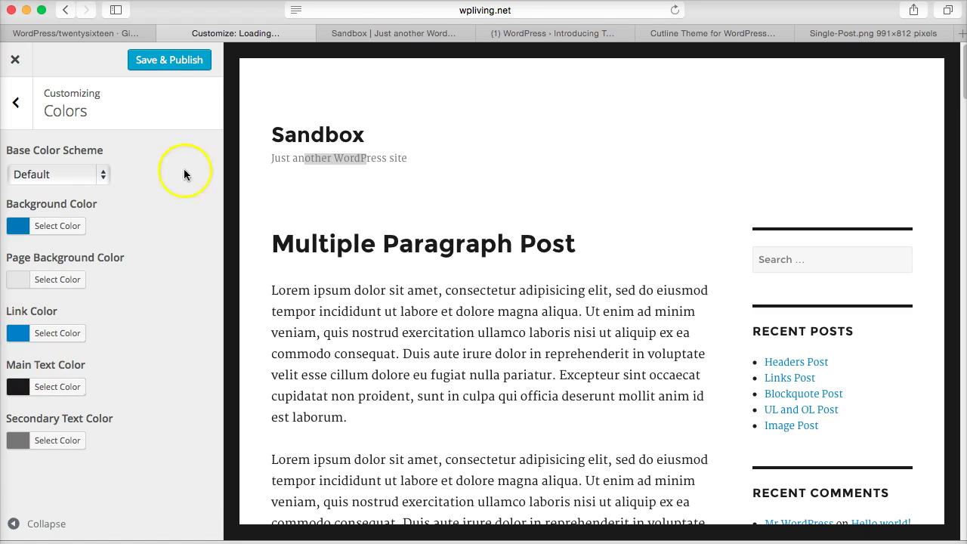
click(168, 61)
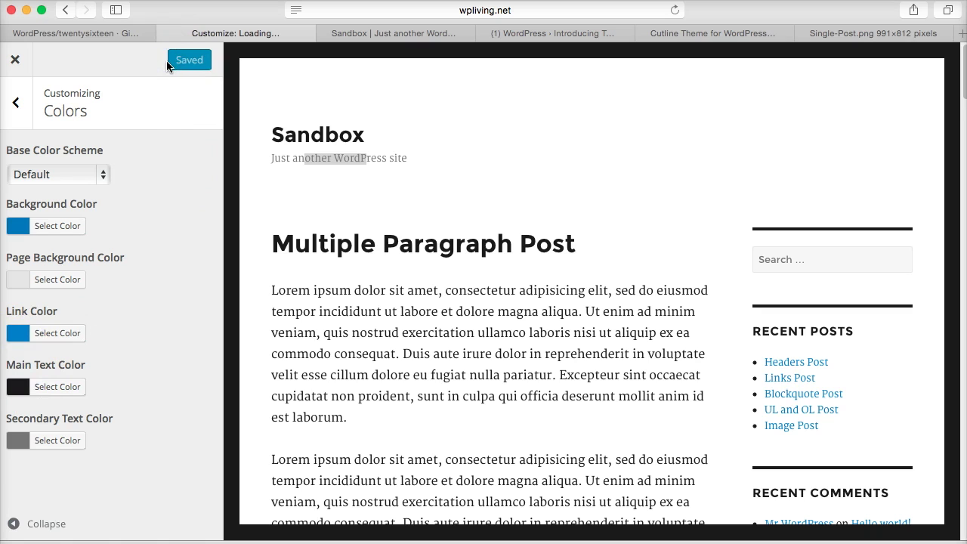
click(461, 33)
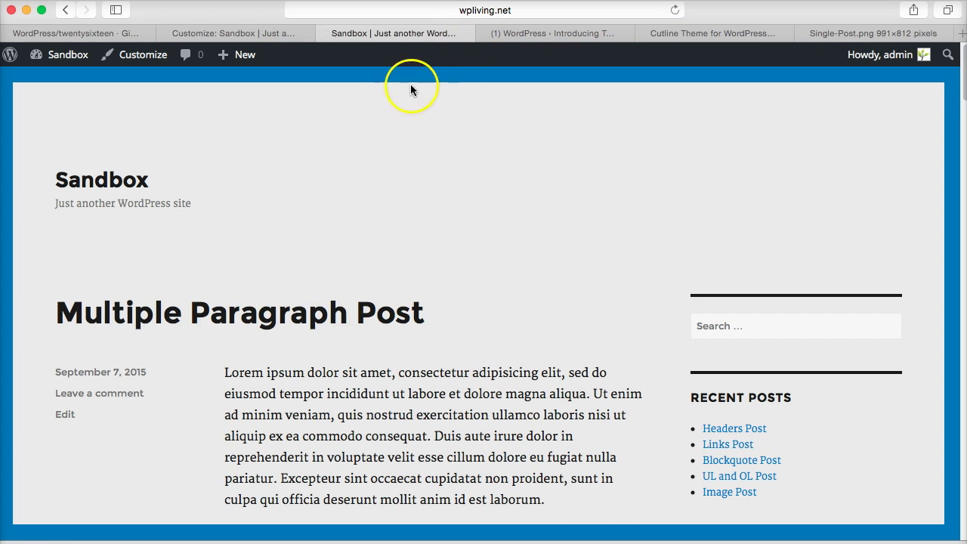
Open the Header Image settings in the theme customizer and upload Mountains.jpg from the Downloads folder as a new image
click(289, 38)
click(18, 95)
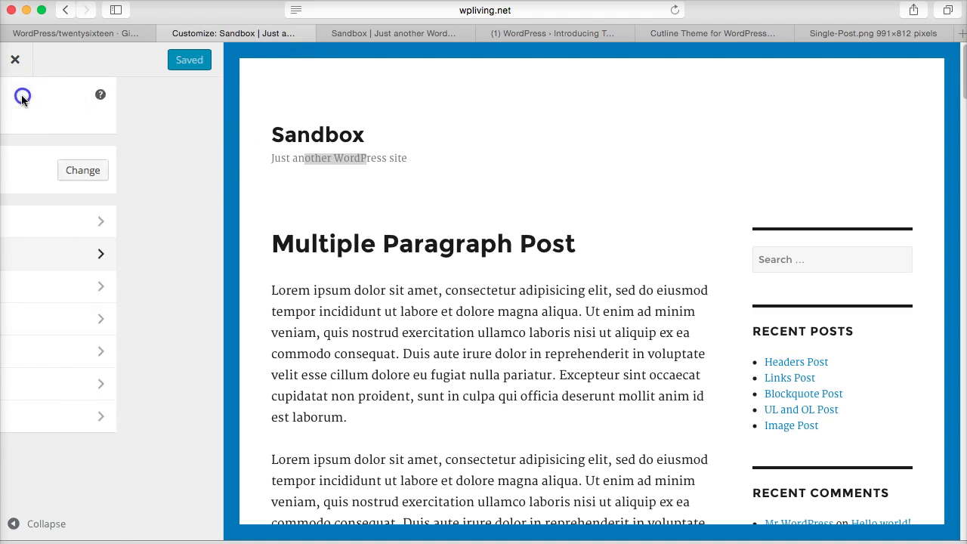
click(81, 296)
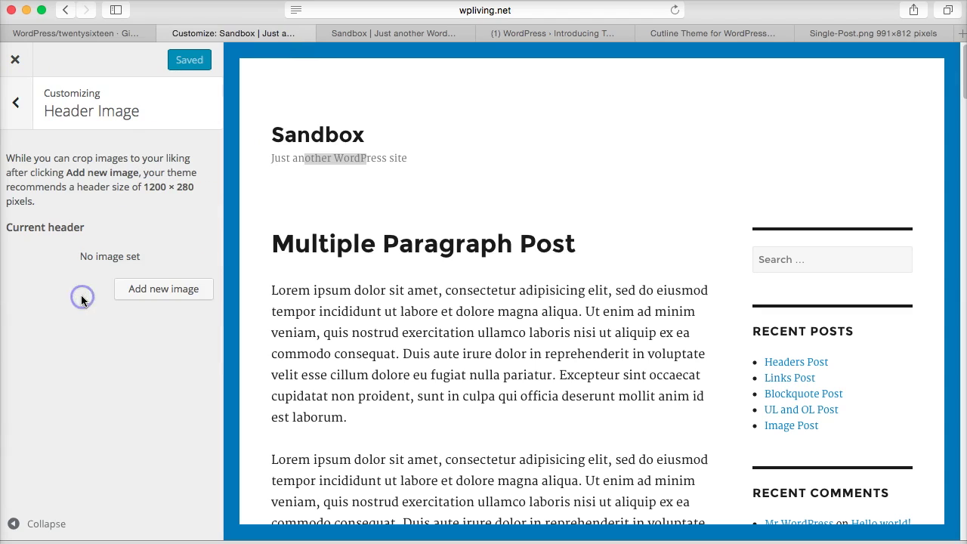
click(163, 291)
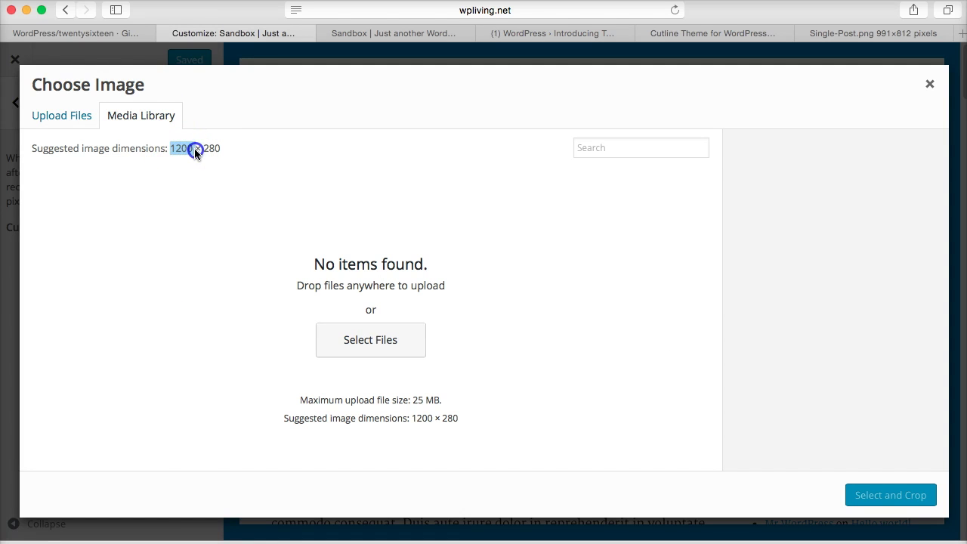
click(69, 118)
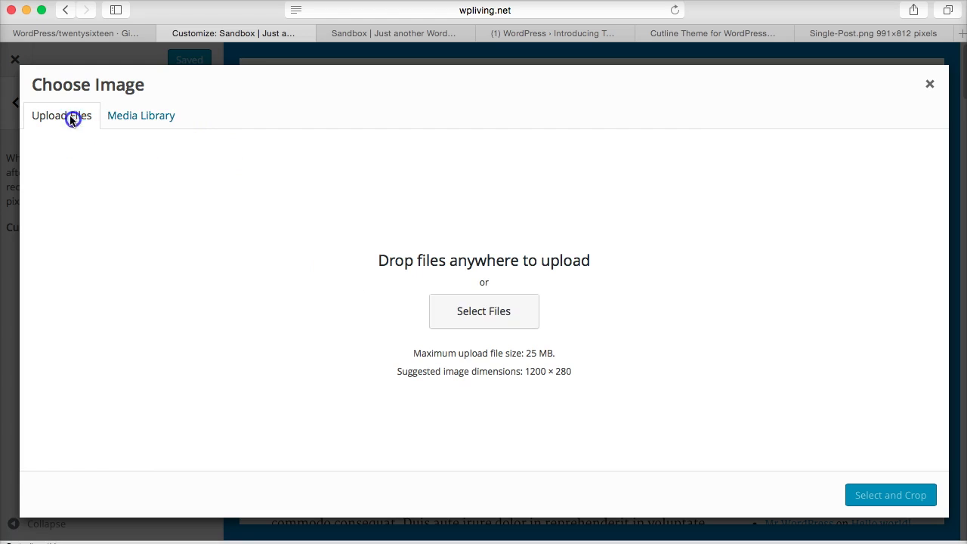
click(483, 309)
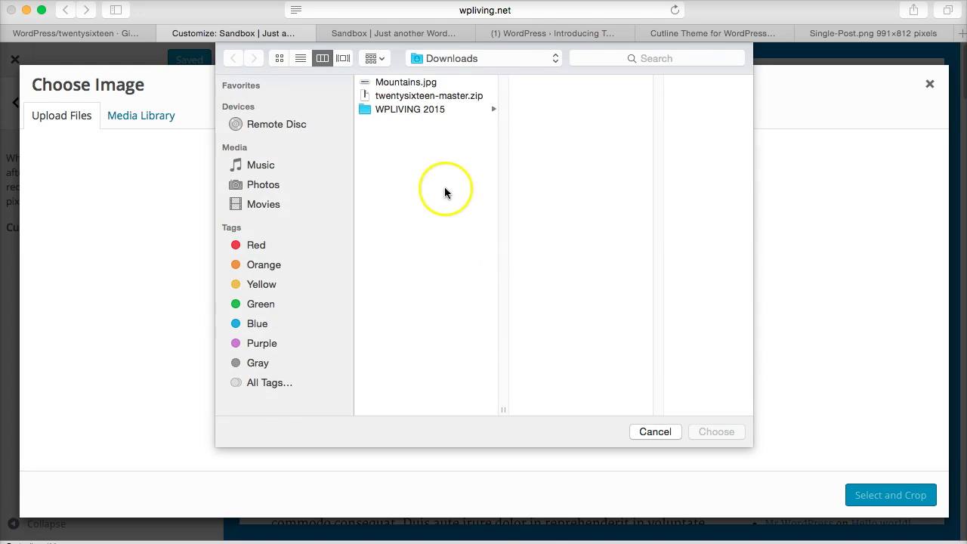
click(406, 82)
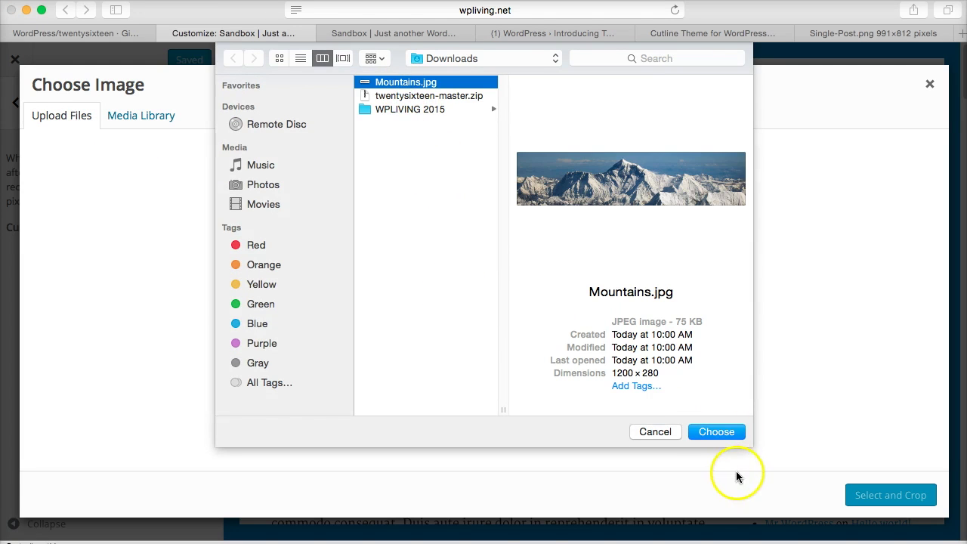
click(718, 431)
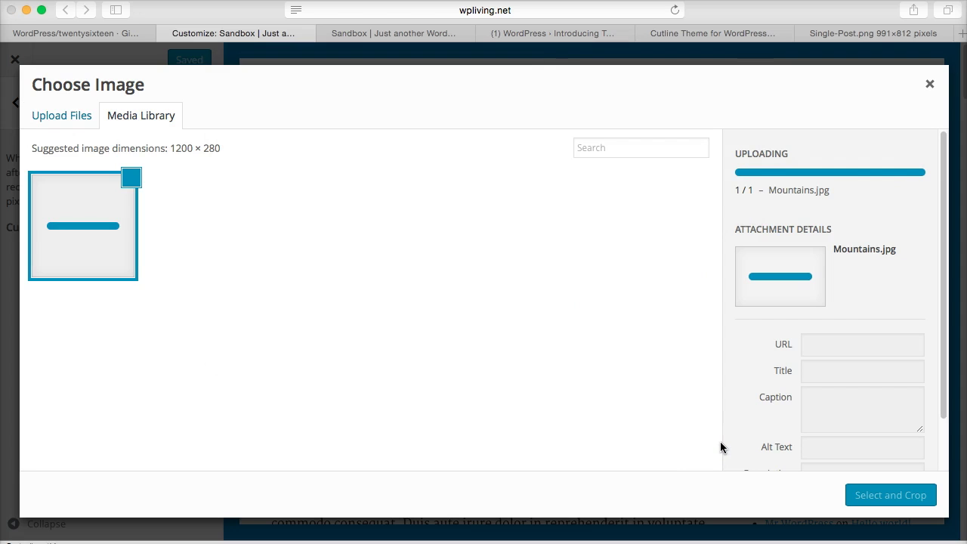
Crop the uploaded mountain picture, apply it as the site header, publish the change and return to the main customizer sections
click(881, 501)
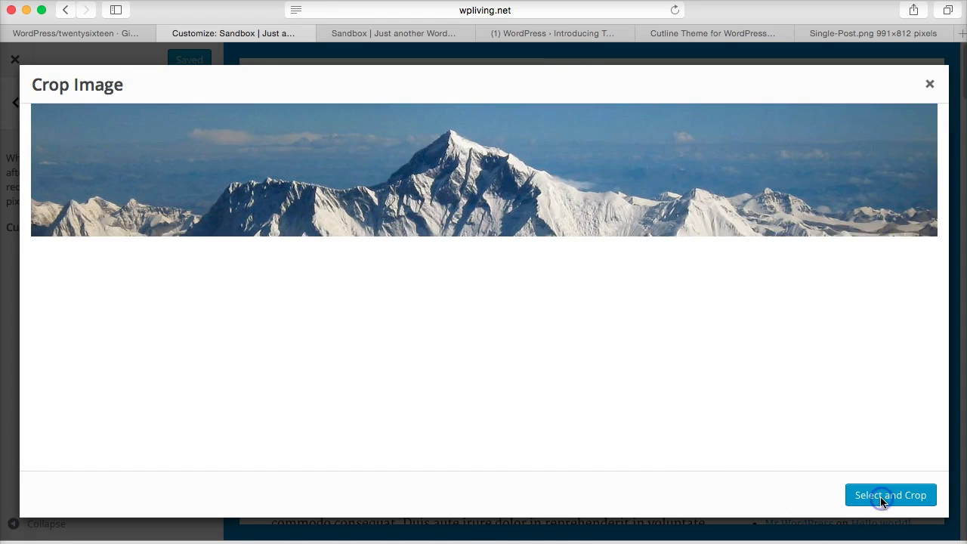
click(883, 497)
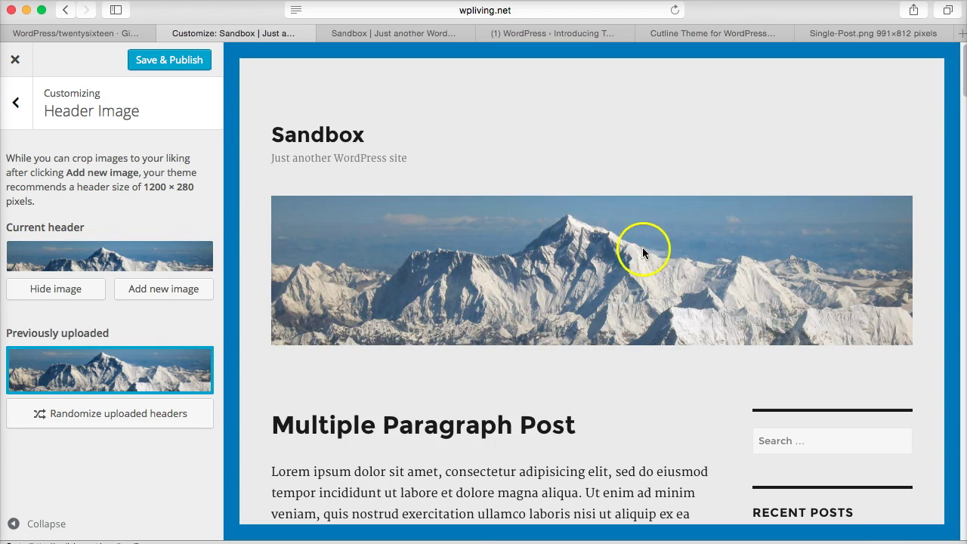
click(201, 60)
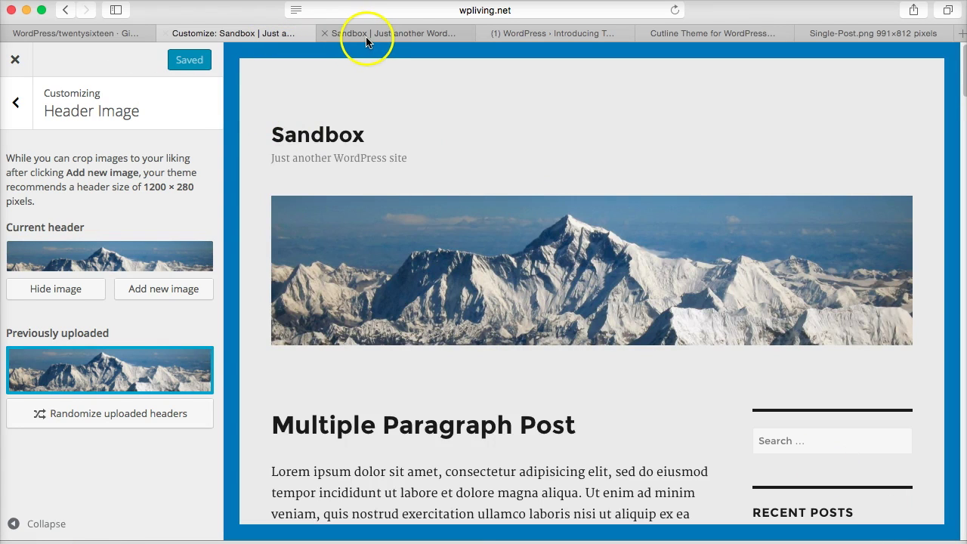
click(16, 104)
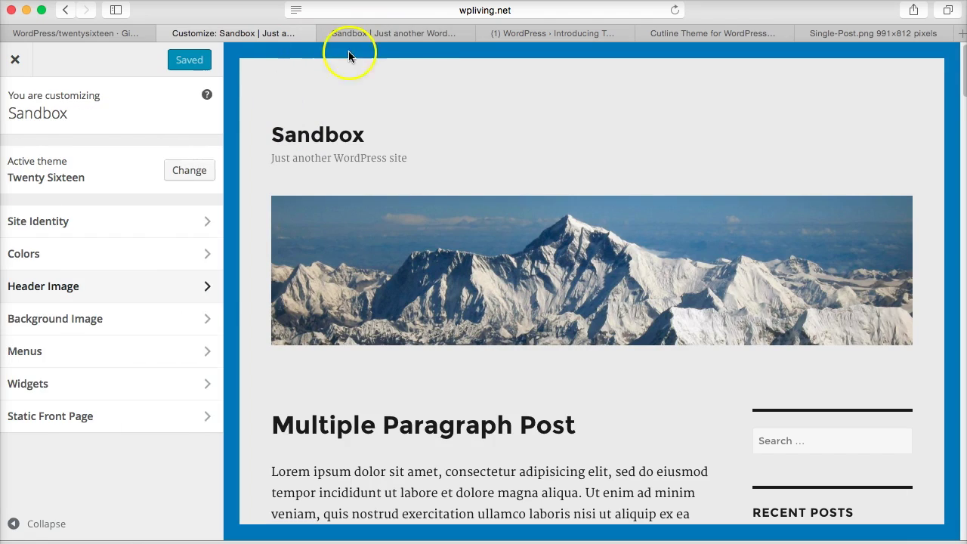
View the Sandbox front page and check how the mountain header image displays above the posts
click(415, 34)
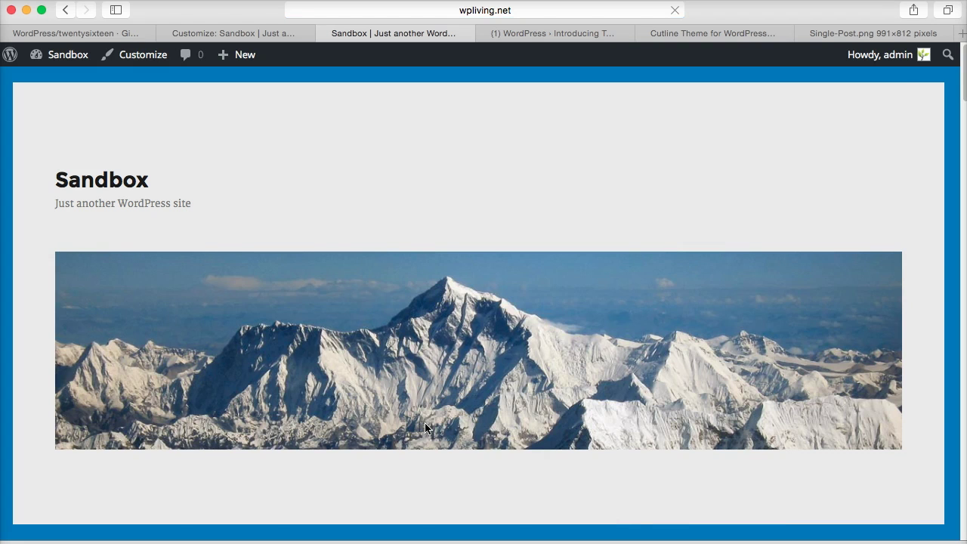
scroll(425, 428, down, 5)
scroll(422, 430, up, 5)
click(416, 437)
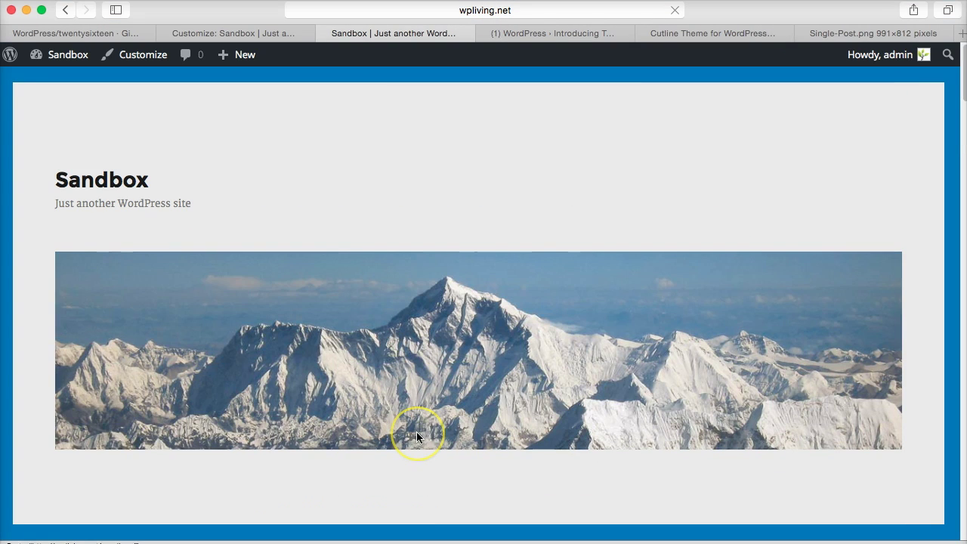
click(507, 484)
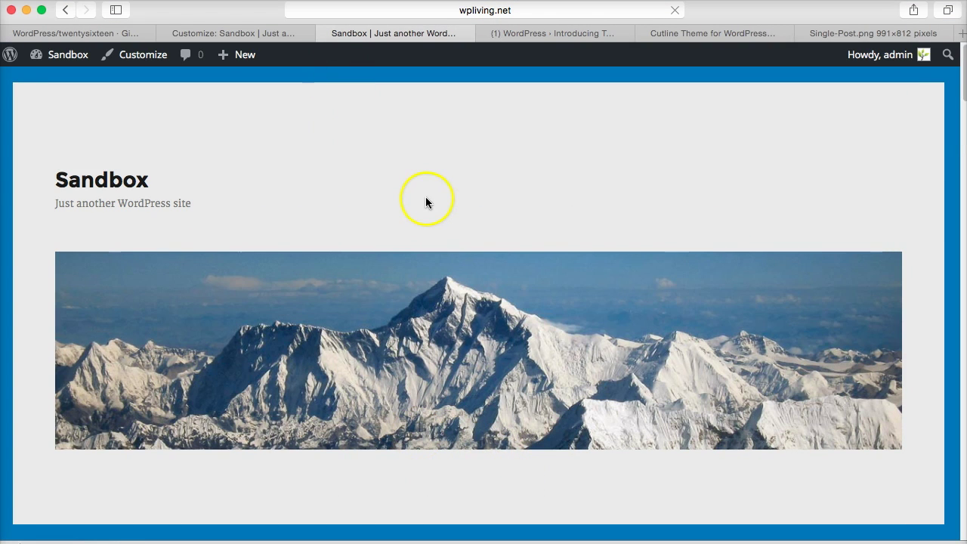
Open the Menu Locations settings in the customizer and examine the Primary Menu and Social Links Menu options alongside the page footer
click(290, 32)
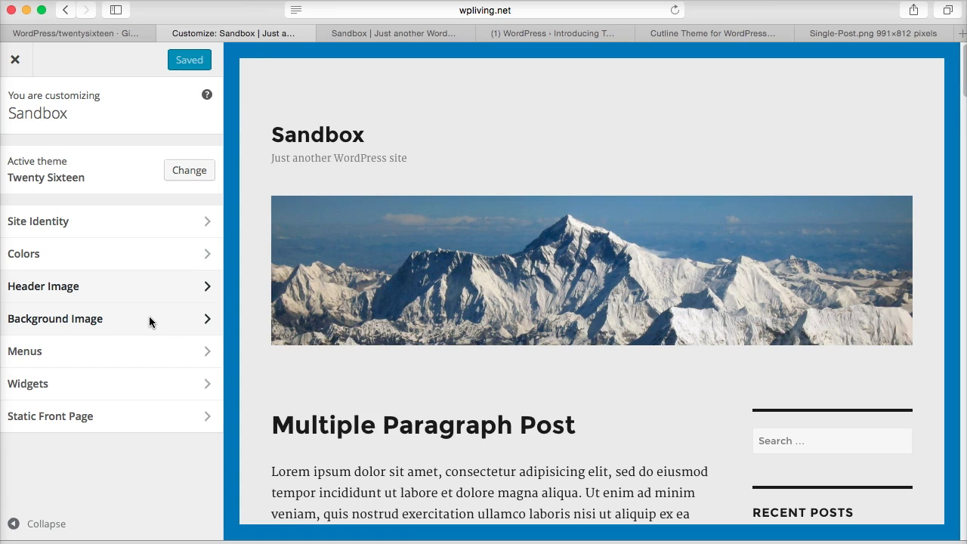
click(67, 352)
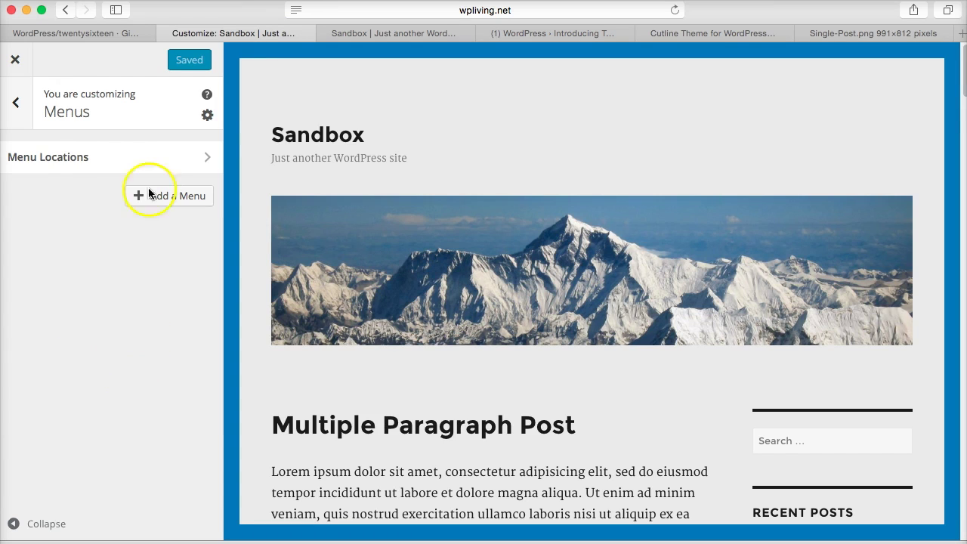
click(141, 159)
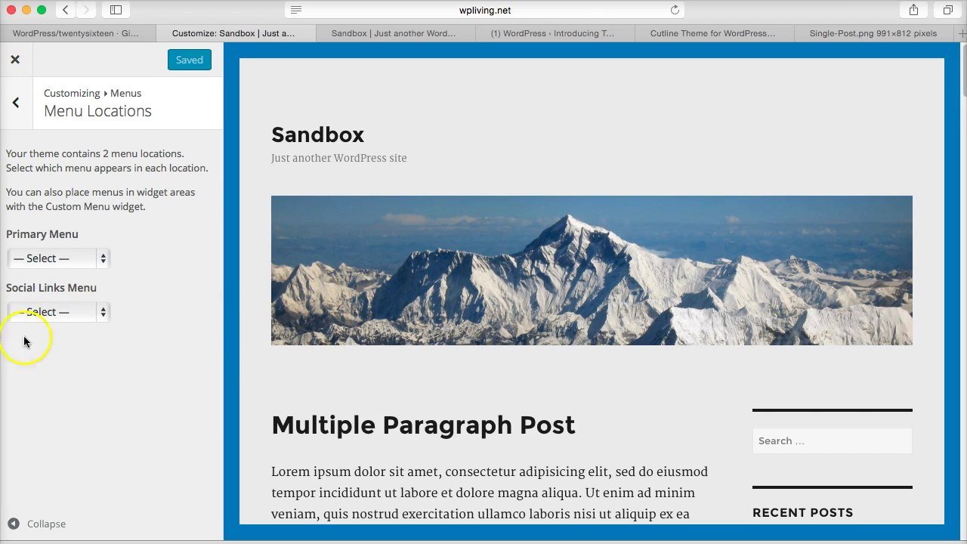
scroll(632, 380, down, 15)
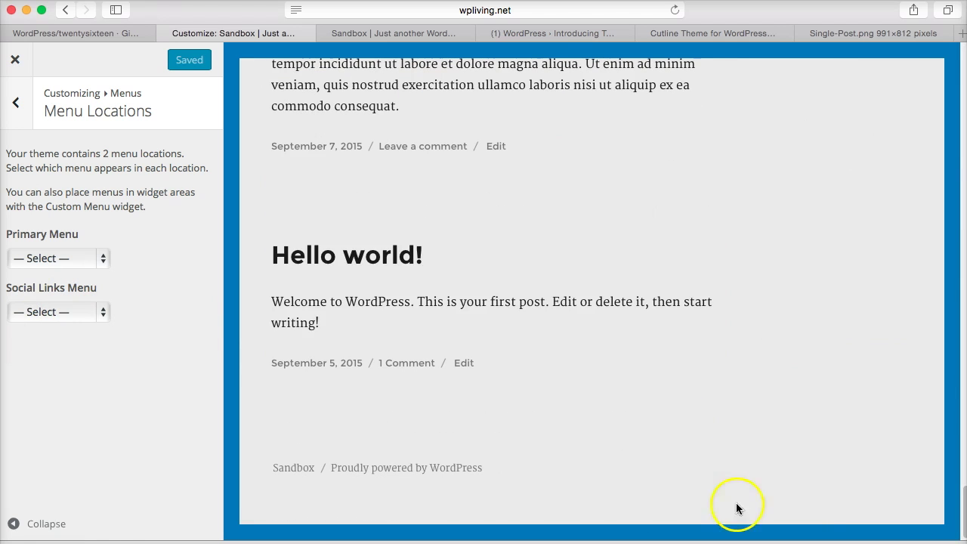
scroll(598, 425, up, 15)
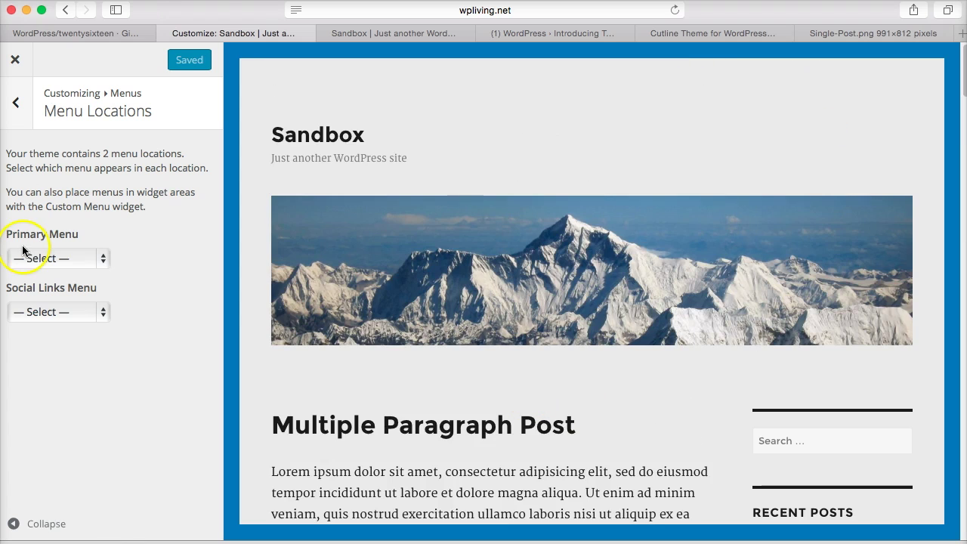
click(27, 259)
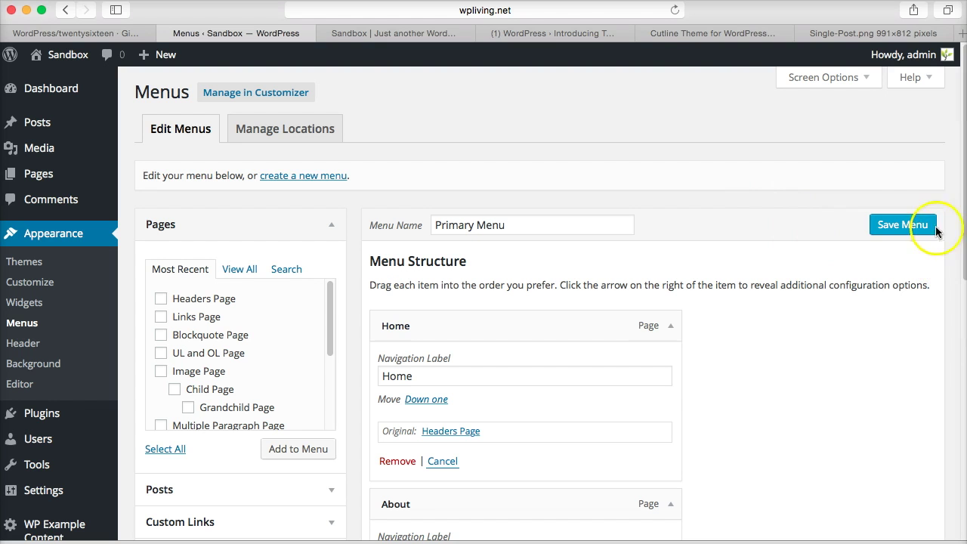
Save the Primary Menu and reload the Sandbox front page to show its navigation
click(930, 227)
click(384, 41)
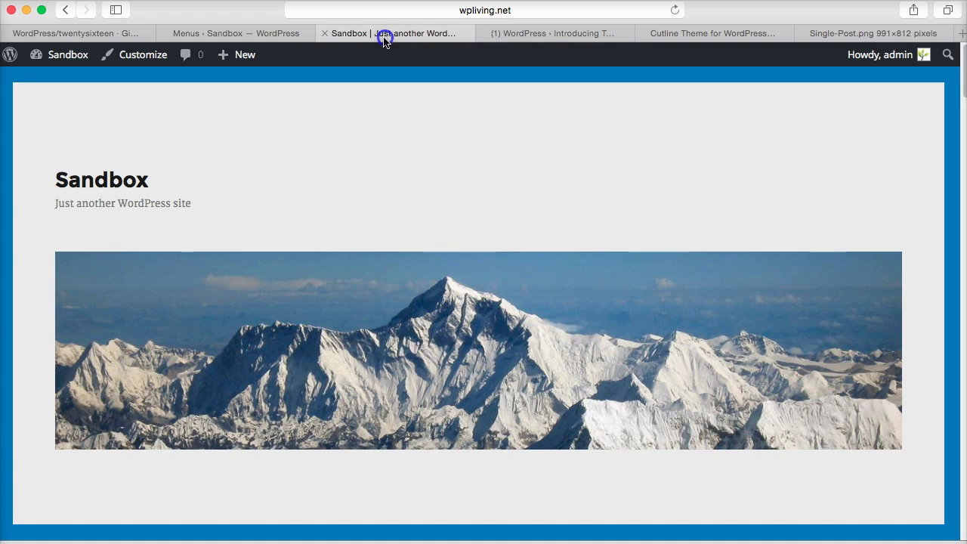
key(super+r)
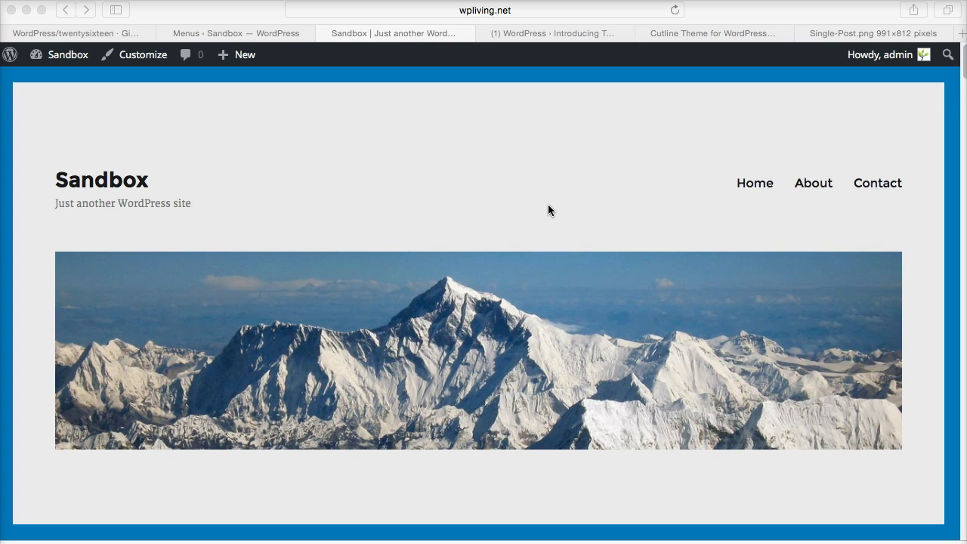
Examine the front page's header navigation, sidebar widgets, H1 to H5 heading styles and blockquote formatting in the sample posts
scroll(548, 205, down, 5)
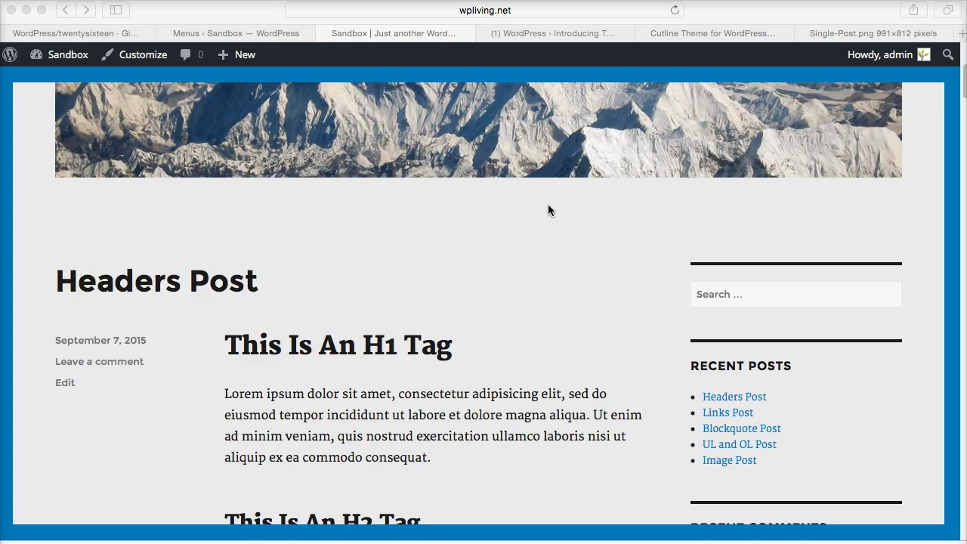
scroll(547, 209, up, 5)
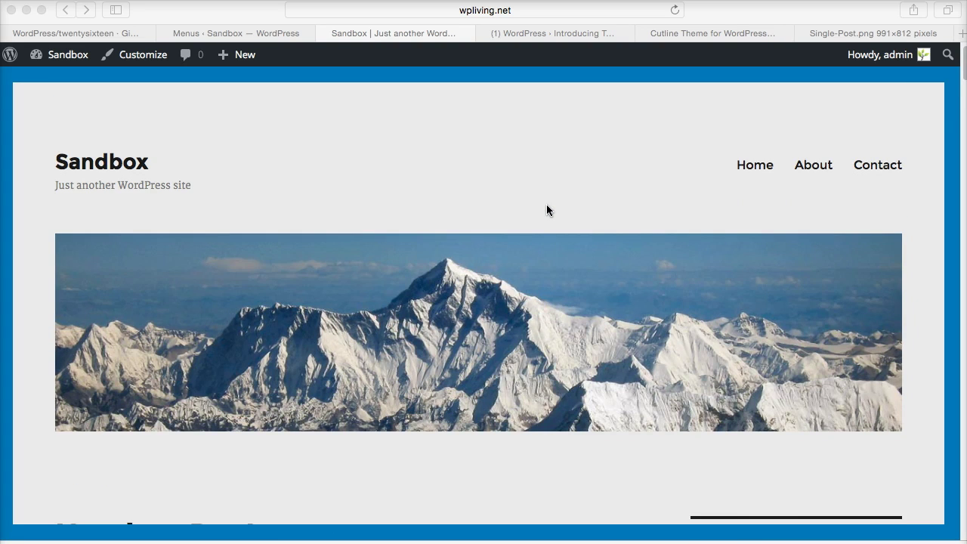
scroll(547, 210, down, 5)
click(457, 215)
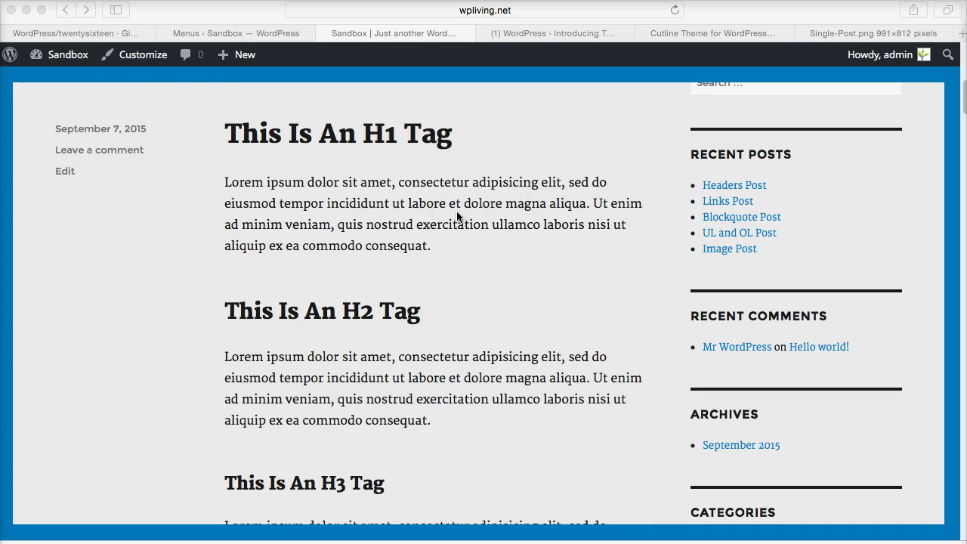
scroll(457, 216, up, 1)
scroll(456, 214, down, 3)
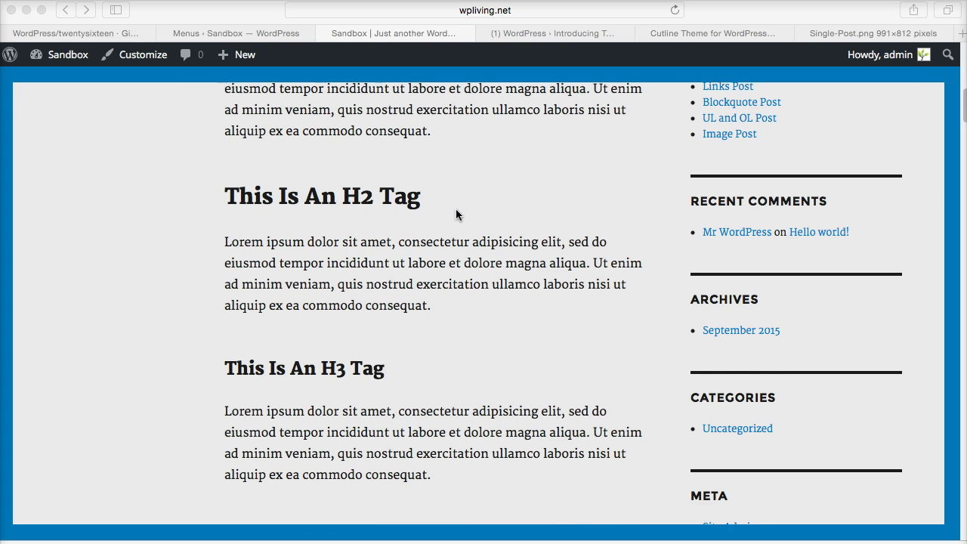
scroll(455, 211, down, 7)
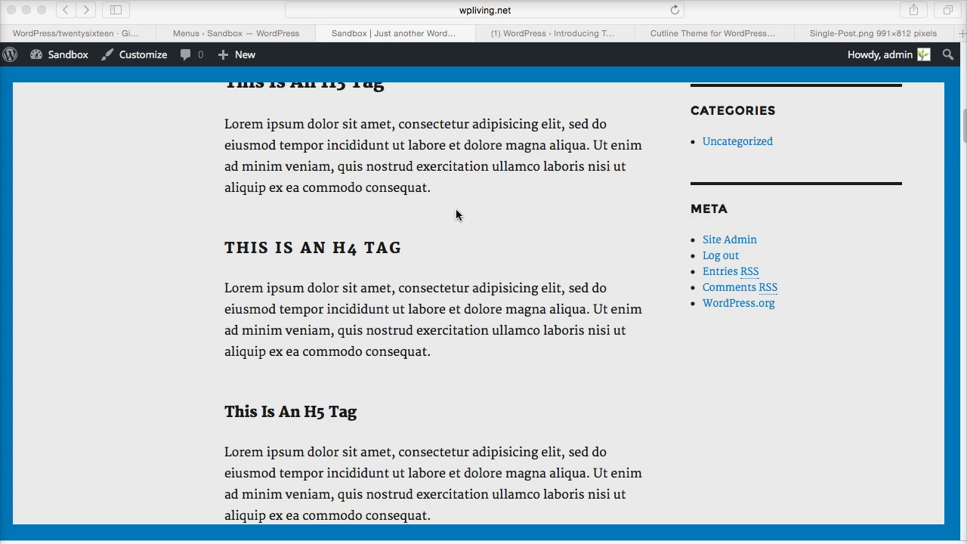
scroll(456, 214, down, 1)
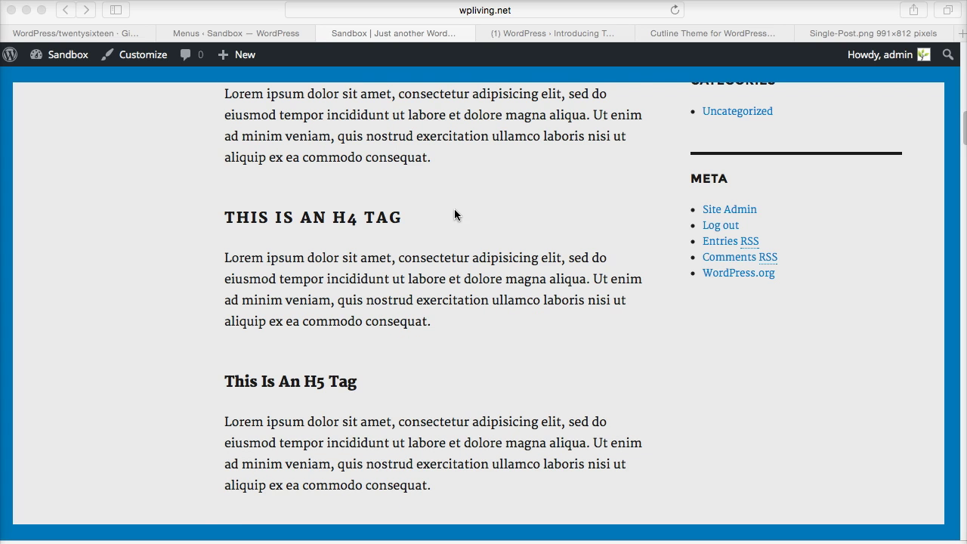
scroll(454, 209, down, 20)
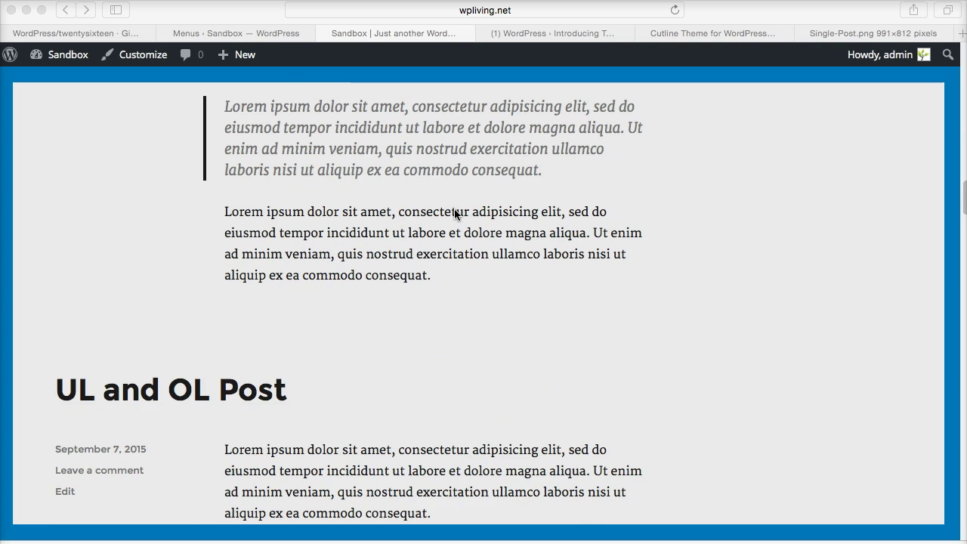
Review the whole front page again from the header image through the sample posts to the pagination at its end
key(super+Up)
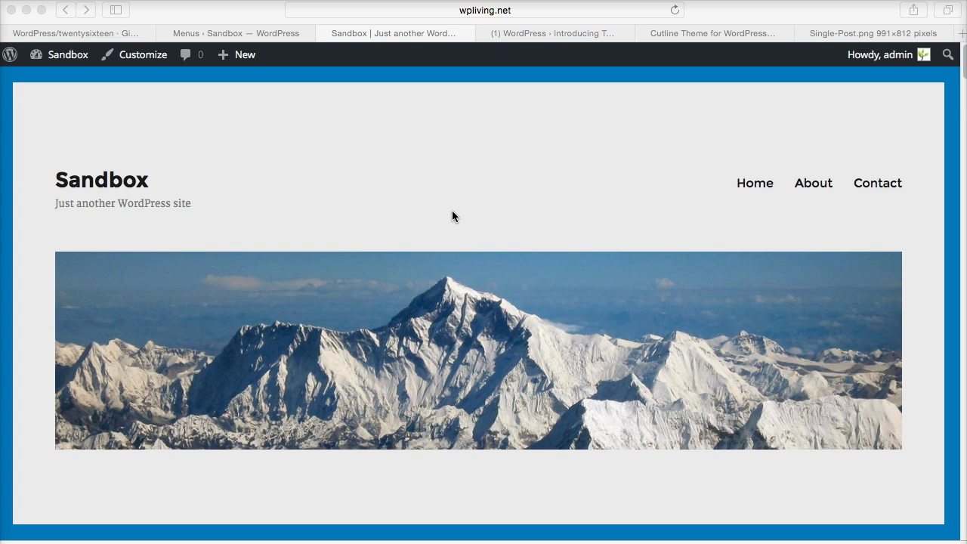
scroll(452, 210, down, 2)
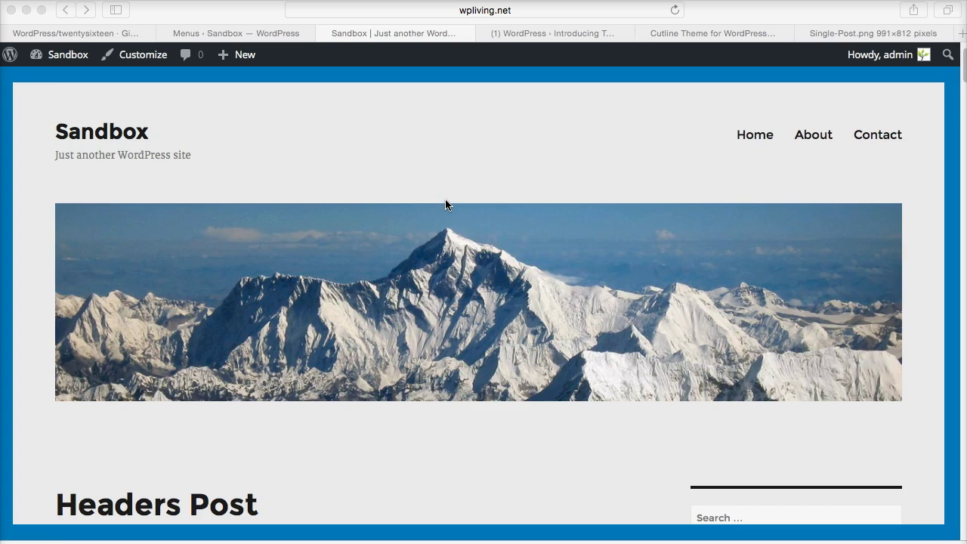
scroll(445, 204, up, 2)
scroll(355, 144, down, 20)
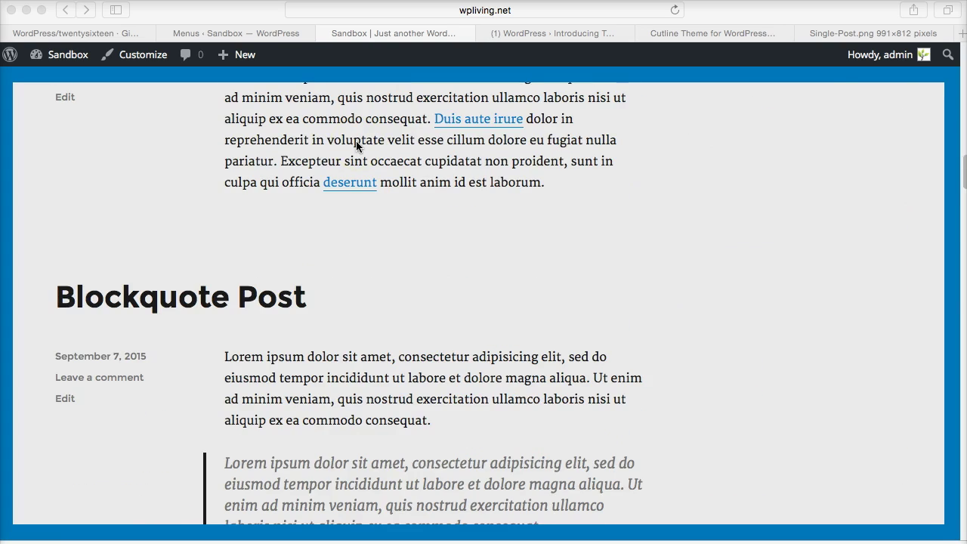
scroll(357, 146, down, 15)
scroll(357, 146, up, 15)
scroll(357, 146, down, 6)
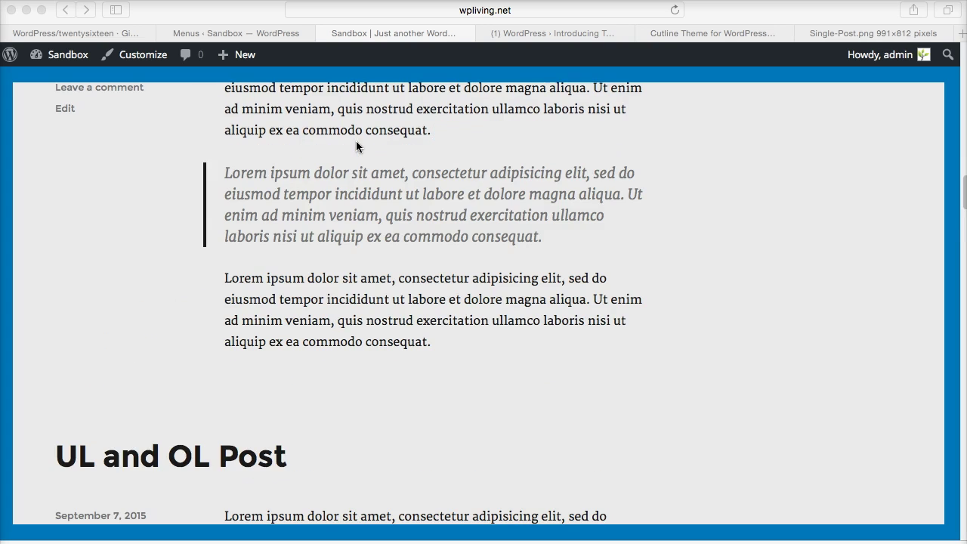
scroll(358, 146, down, 20)
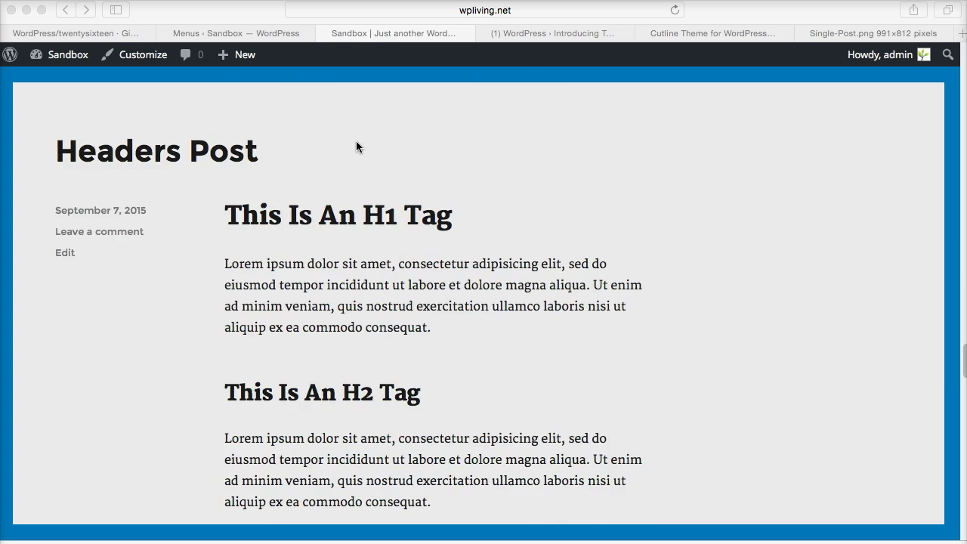
scroll(356, 146, down, 20)
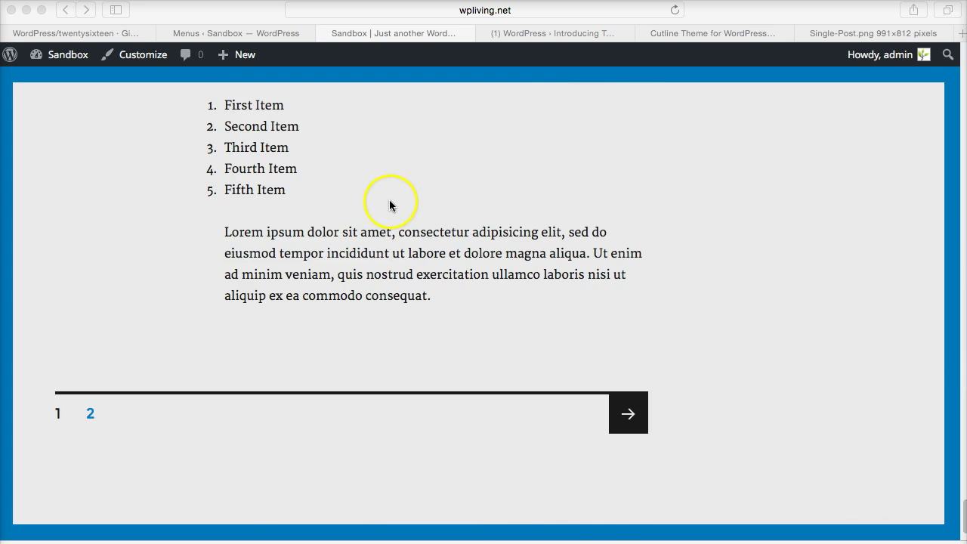
scroll(400, 231, up, 1)
scroll(401, 231, up, 20)
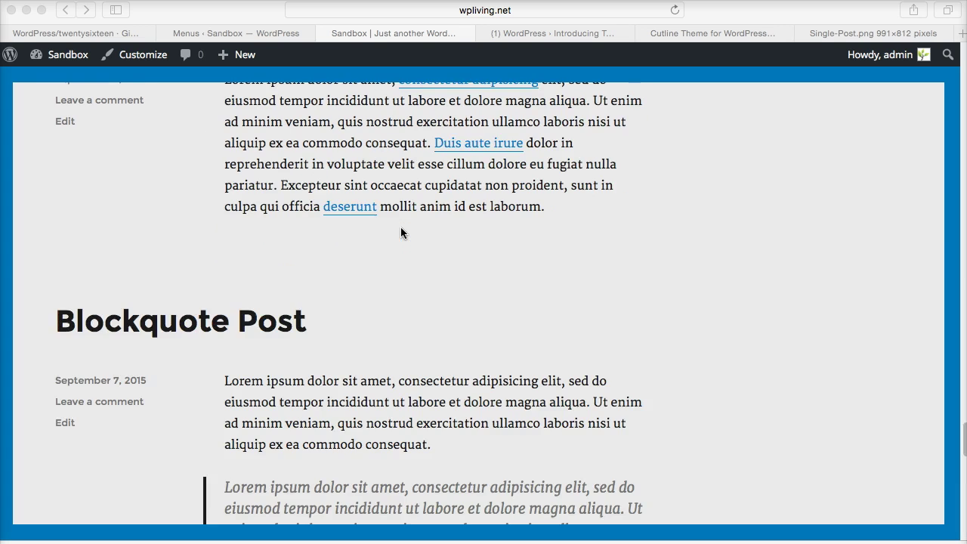